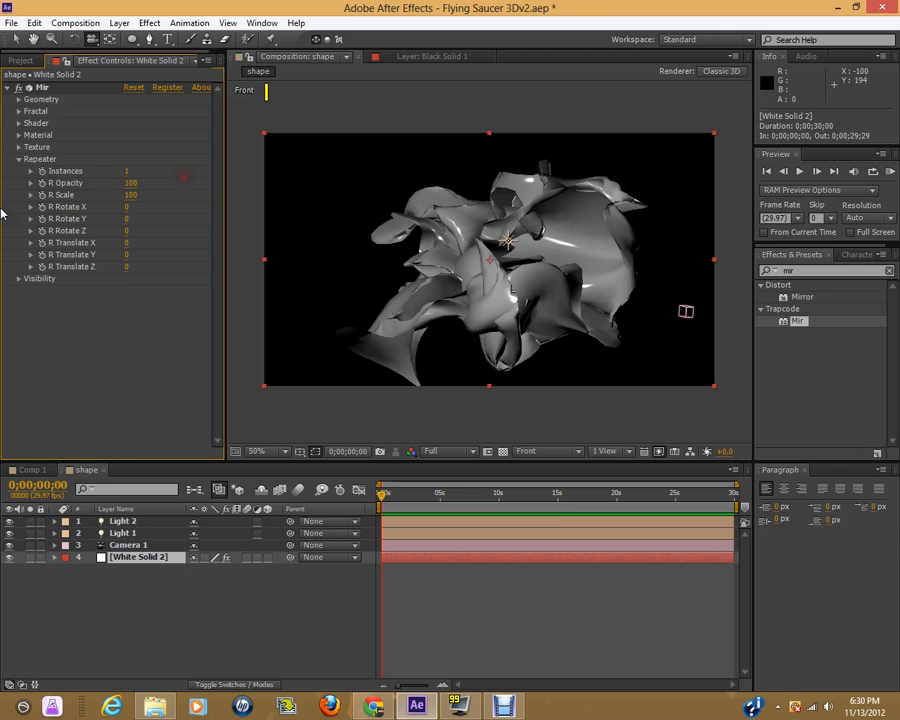
# - Delete the Mir effect from the White Solid 2 layer
pyautogui.click(18, 158)
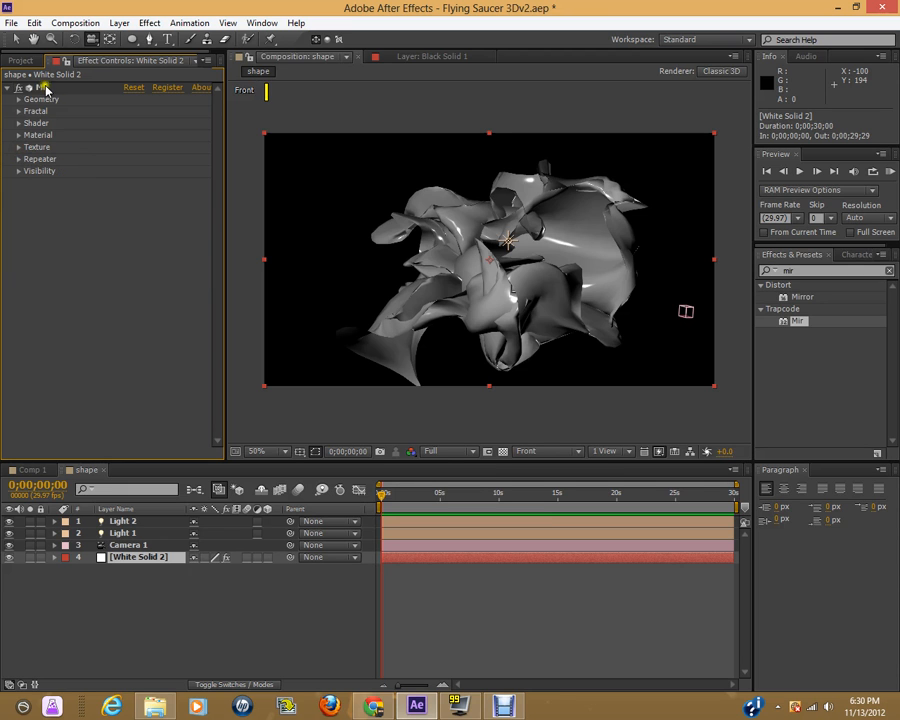
pyautogui.click(40, 88)
pyautogui.press('Delete')
# - Switch the composition view to Active Camera and apply Trapcode Mir to the White Solid 2 layer
pyautogui.click(816, 270)
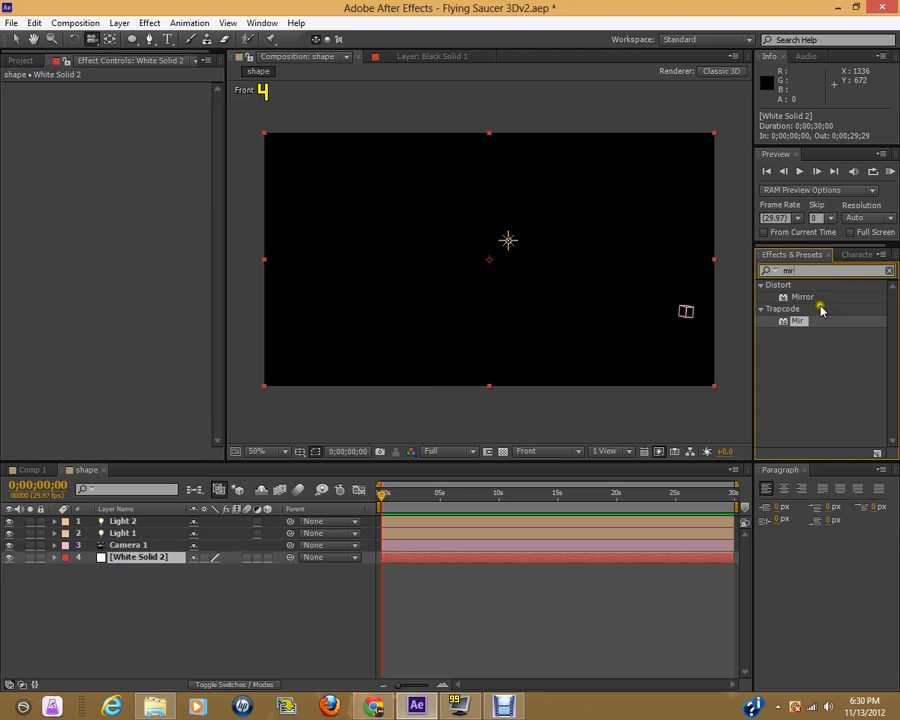
pyautogui.click(546, 451)
pyautogui.click(560, 470)
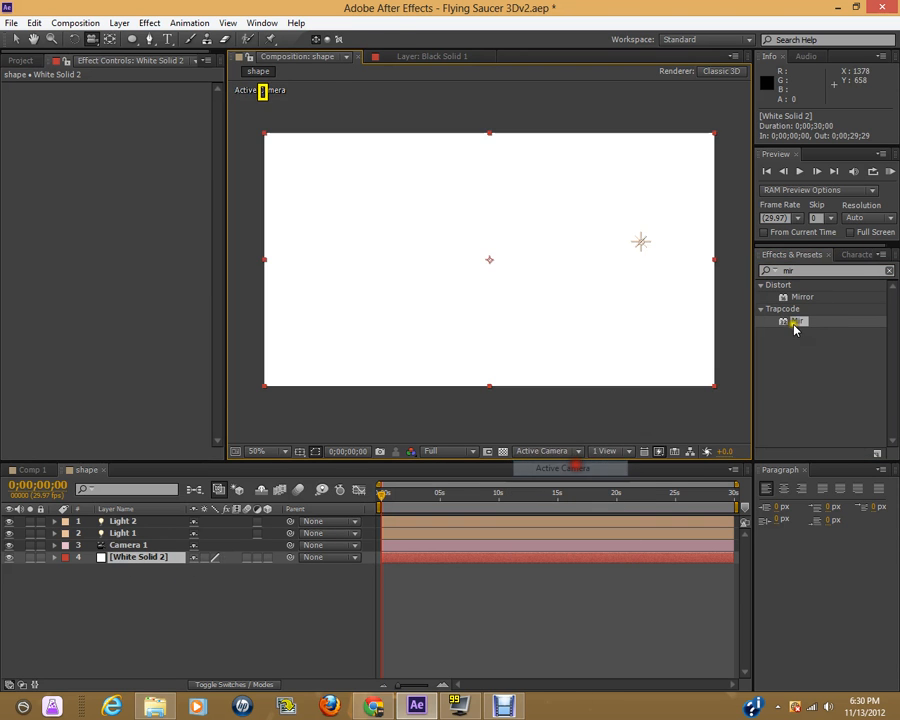
pyautogui.moveTo(800, 322); pyautogui.dragTo(836, 330)
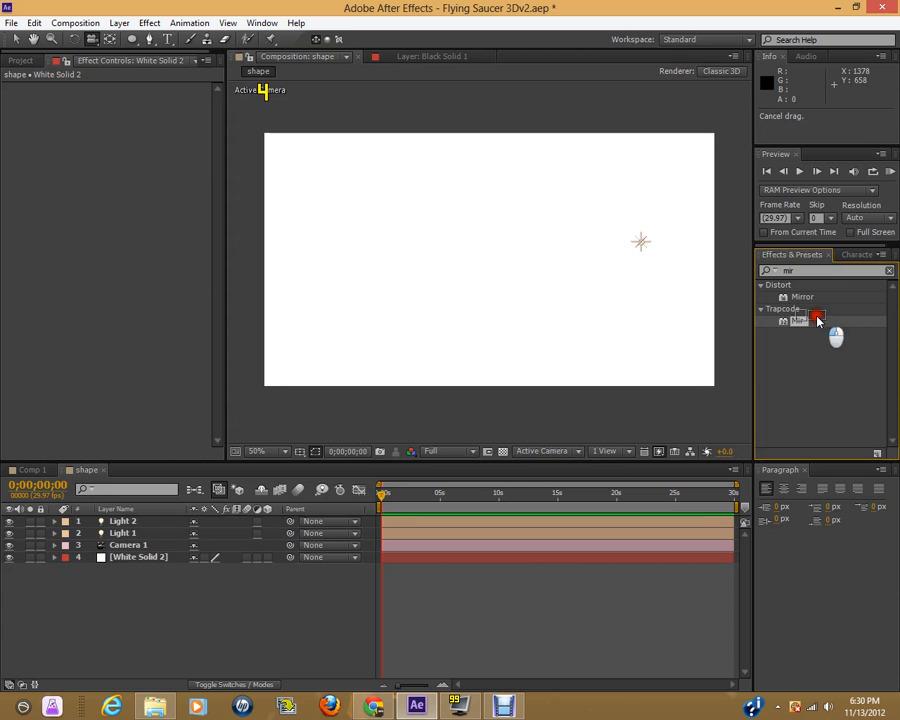
pyautogui.click(160, 556)
pyautogui.click(134, 532)
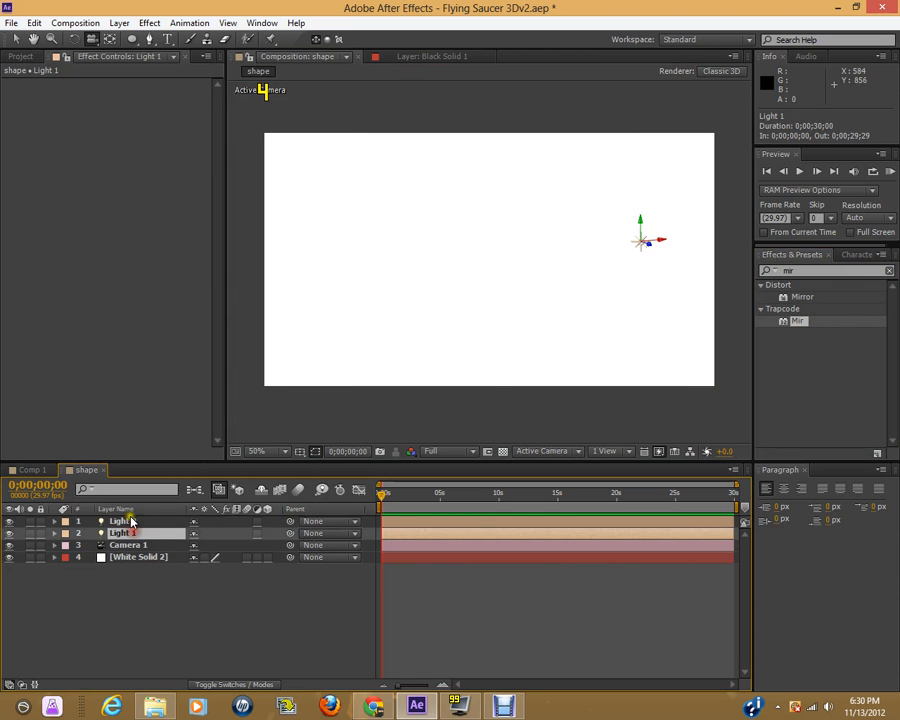
pyautogui.click(132, 520)
pyautogui.click(144, 534)
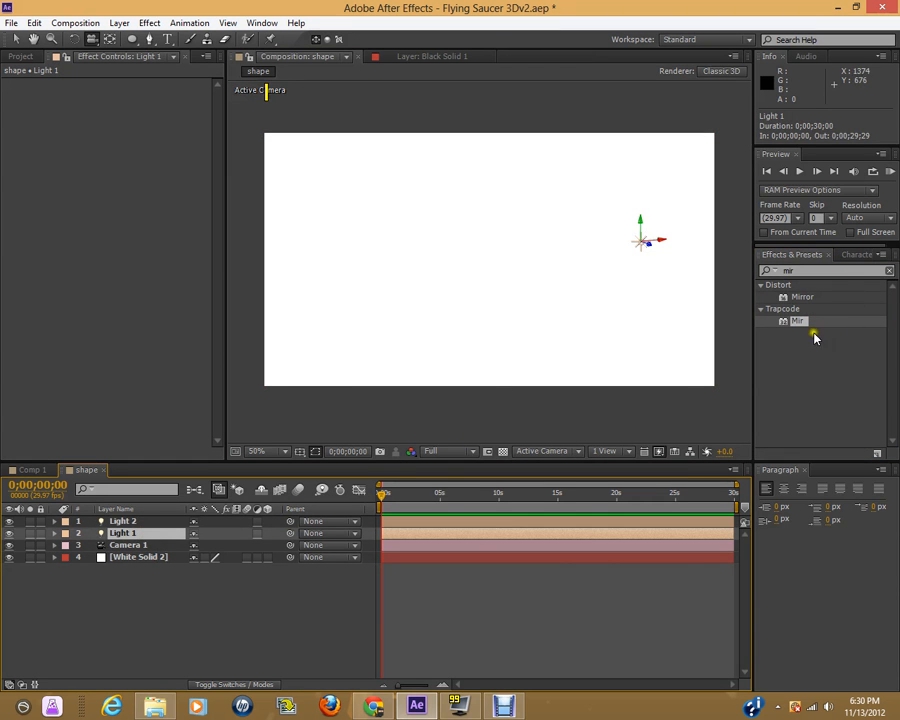
pyautogui.moveTo(801, 329); pyautogui.dragTo(171, 567)
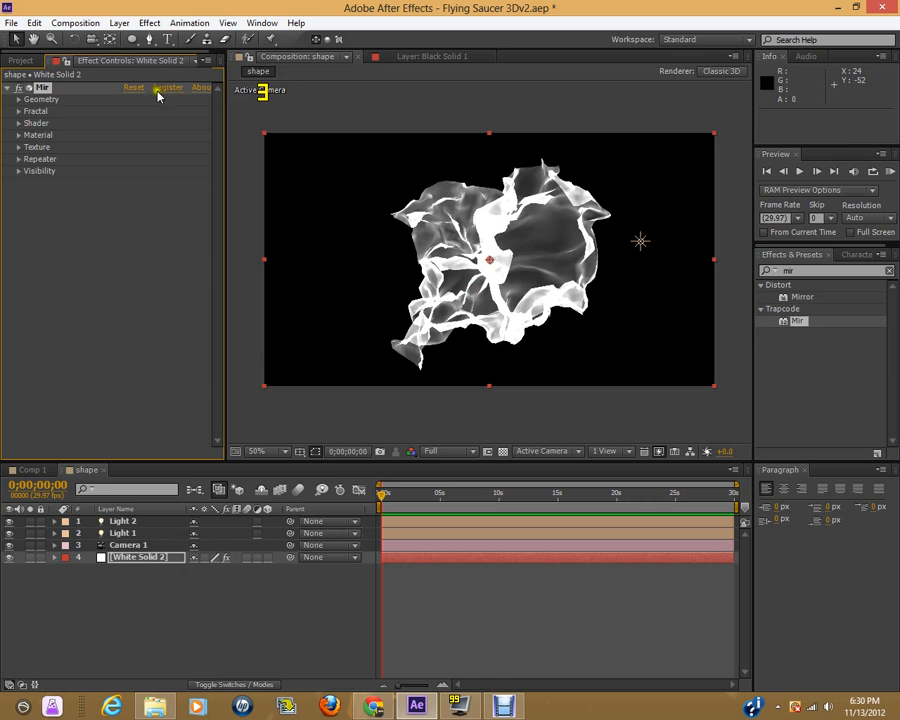
# - Orbit the camera around the default Mir mesh and examine its shape up close
pyautogui.click(94, 40)
pyautogui.moveTo(446, 267)
pyautogui.mouseDown()
pyautogui.moveTo(500, 311)
pyautogui.moveTo(396, 275)
pyautogui.moveTo(422, 315)
pyautogui.moveTo(600, 257)
pyautogui.moveTo(598, 272)
pyautogui.moveTo(376, 301)
pyautogui.moveTo(335, 281)
pyautogui.moveTo(406, 285)
pyautogui.moveTo(430, 259)
pyautogui.mouseUp()
pyautogui.scroll(4, 436, 263)
pyautogui.scroll(-2, 444, 274)
pyautogui.moveTo(409, 300); pyautogui.dragTo(480, 346)
pyautogui.scroll(2, 481, 350)
pyautogui.press(',')
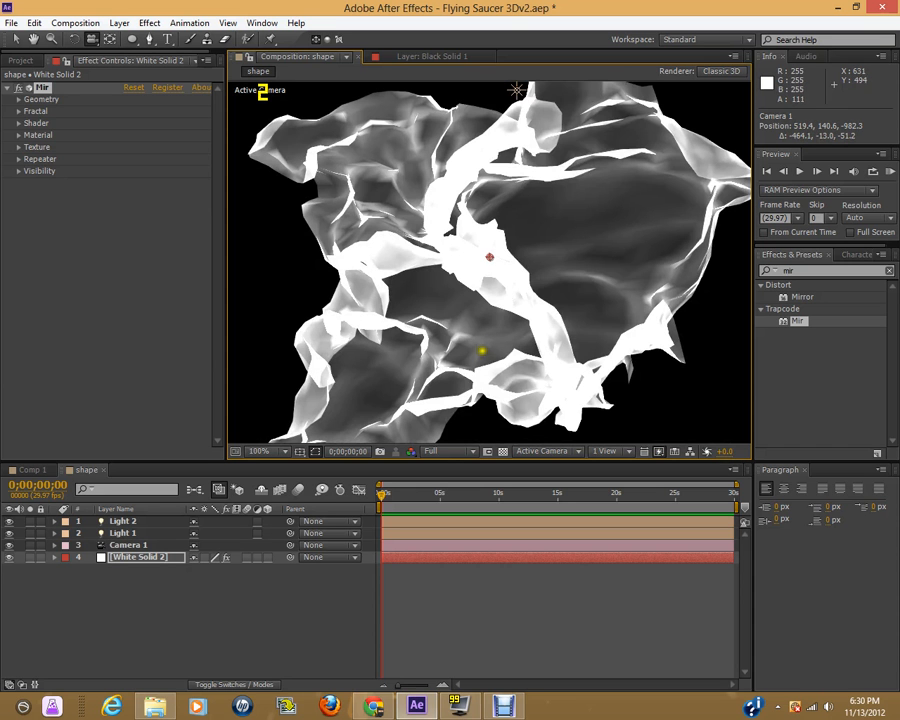
pyautogui.moveTo(586, 342); pyautogui.dragTo(418, 349)
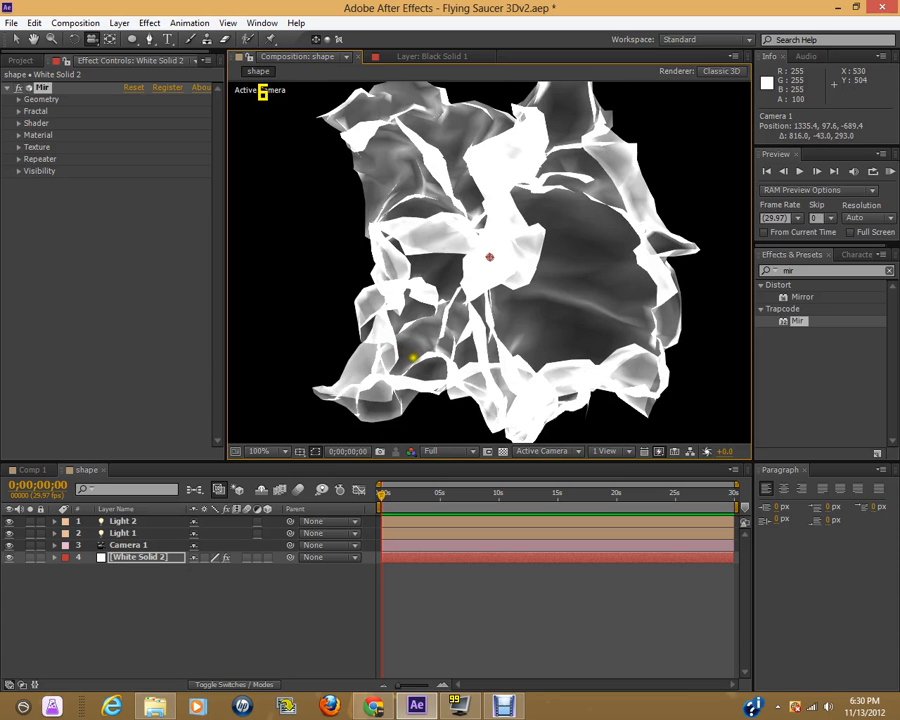
# - Set both Vertices X and Vertices Y in Mir's Geometry settings to 125
pyautogui.click(18, 99)
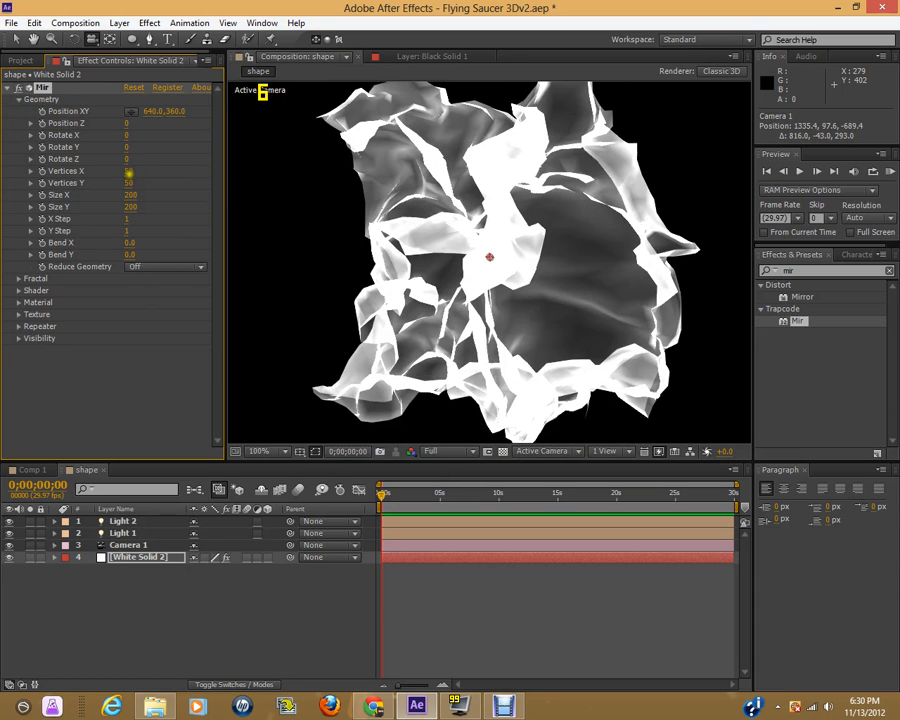
pyautogui.click(129, 172)
pyautogui.click(191, 195)
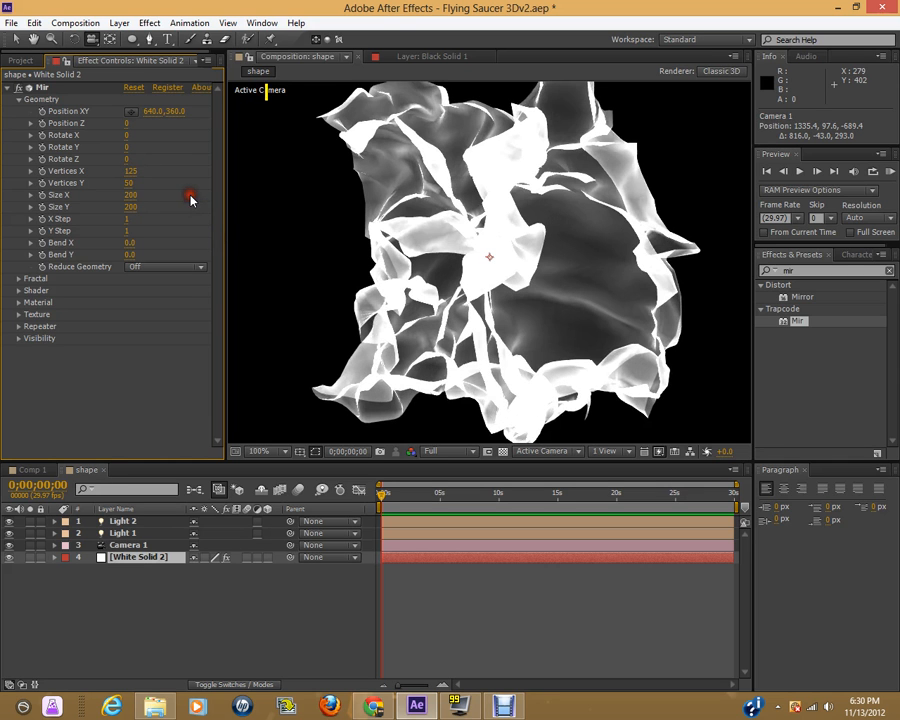
pyautogui.click(128, 182)
pyautogui.click(172, 150)
# - Examine the denser mesh from several camera angles and magnifications
pyautogui.moveTo(396, 303); pyautogui.dragTo(497, 324)
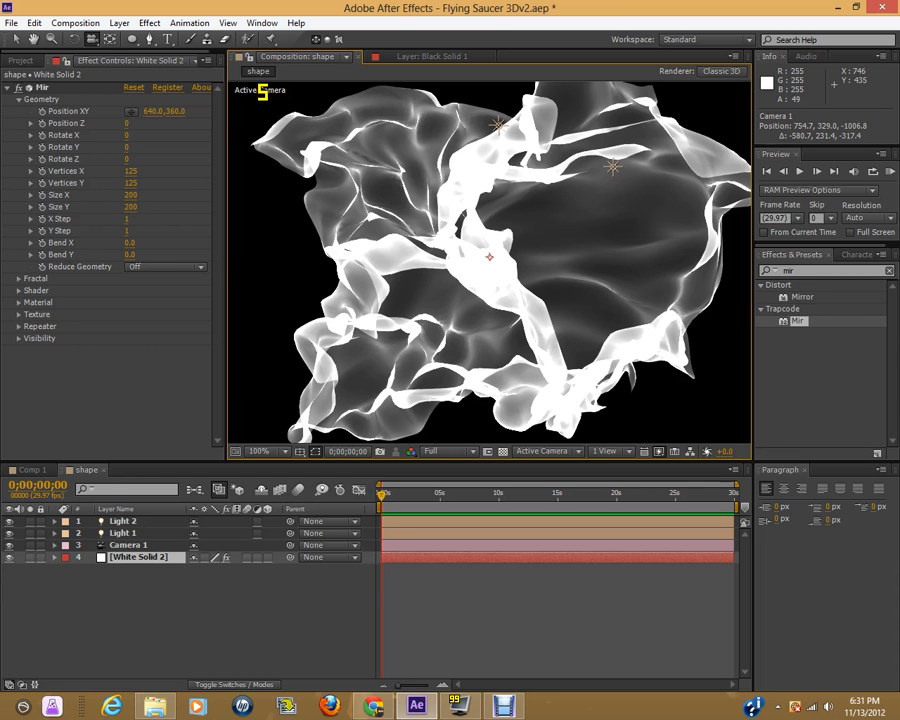
pyautogui.moveTo(610, 295); pyautogui.dragTo(585, 289)
pyautogui.moveTo(475, 316); pyautogui.dragTo(629, 314)
pyautogui.scroll(2, 553, 327)
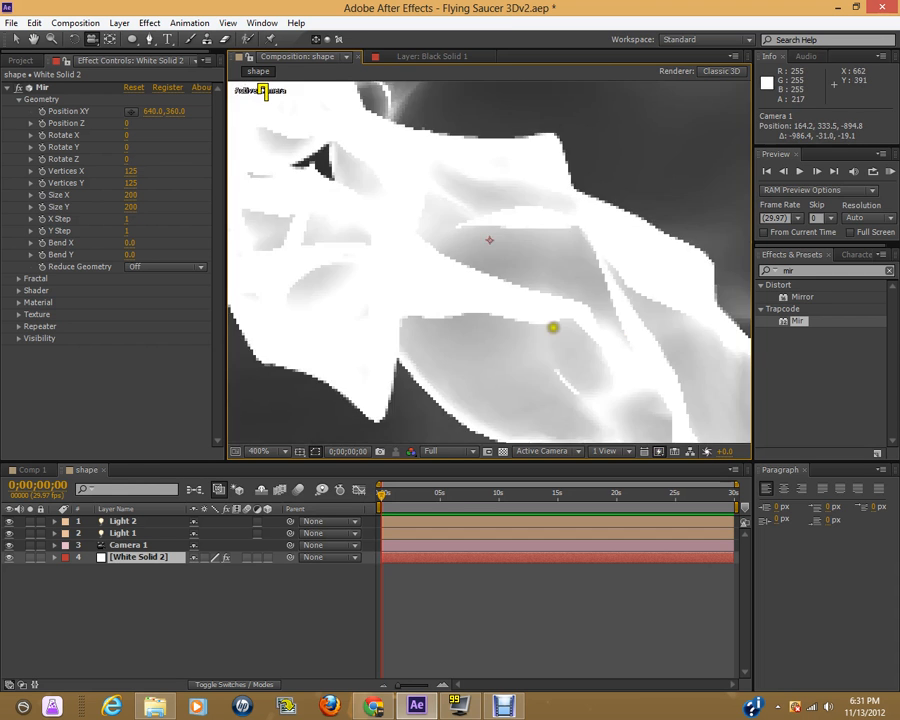
pyautogui.scroll(-3, 553, 327)
pyautogui.scroll(1, 553, 328)
pyautogui.scroll(-1, 553, 328)
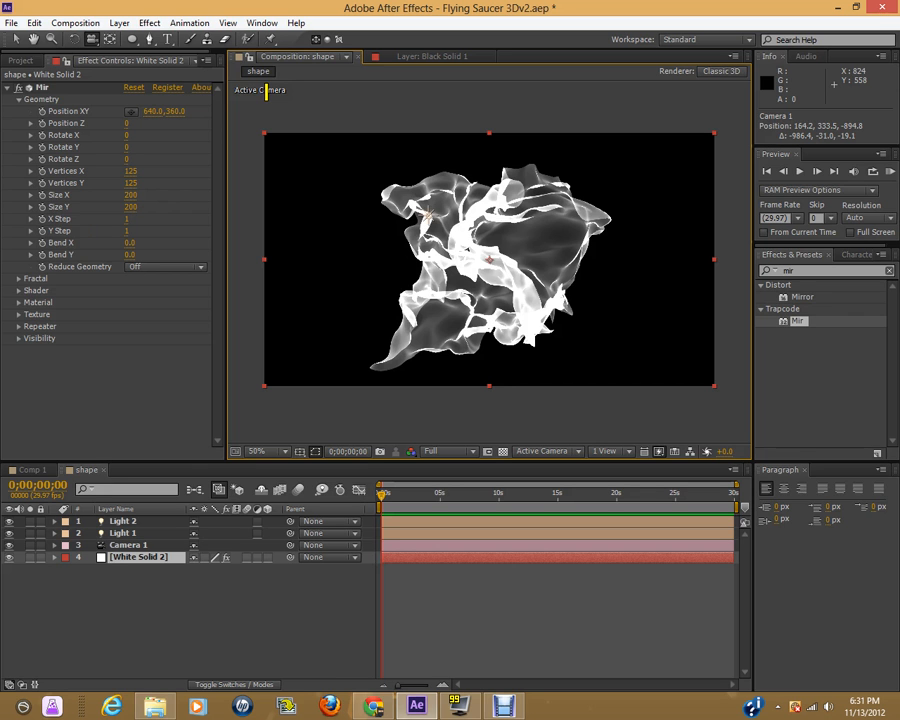
pyautogui.moveTo(532, 295); pyautogui.dragTo(612, 312)
pyautogui.press('.')
pyautogui.press('.')
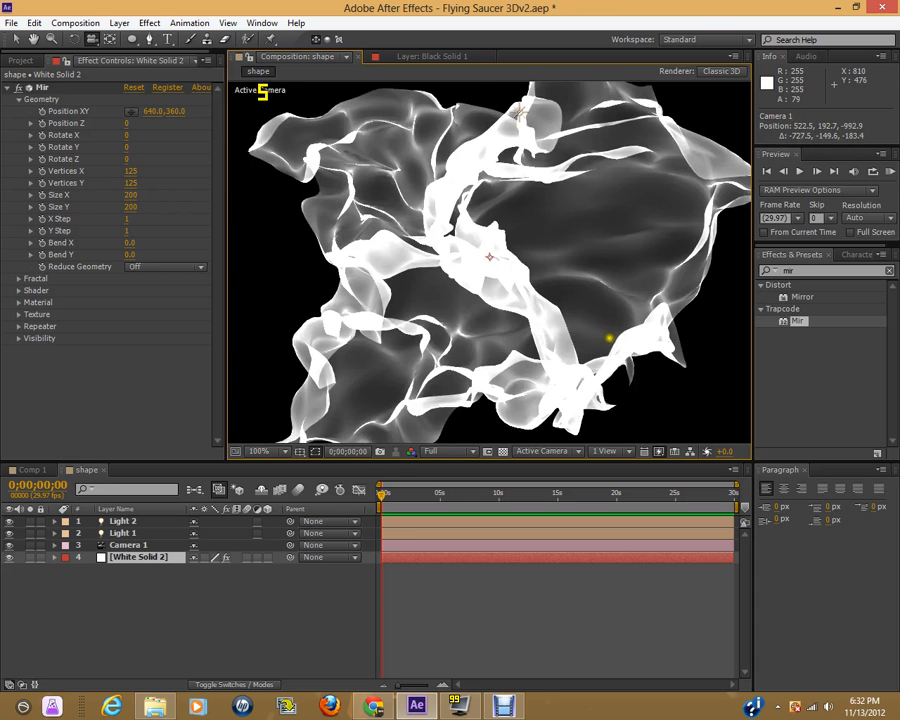
pyautogui.moveTo(368, 383); pyautogui.dragTo(324, 362)
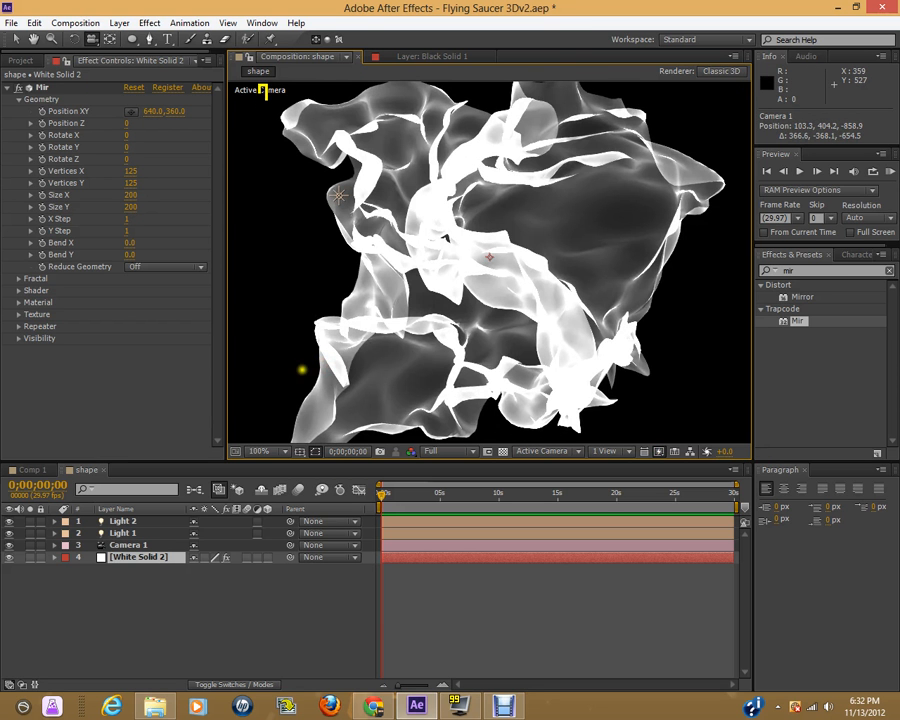
pyautogui.scroll(-3, 269, 210)
pyautogui.scroll(2, 278, 198)
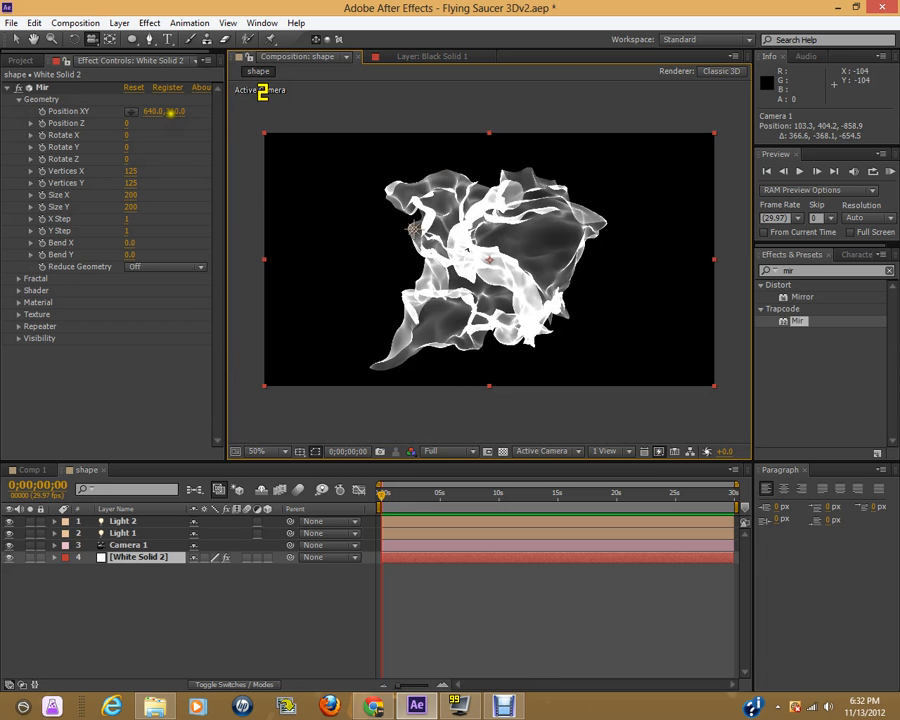
# - Try moving the mesh with different Position XY values, undoing each change
pyautogui.moveTo(176, 111); pyautogui.dragTo(118, 77)
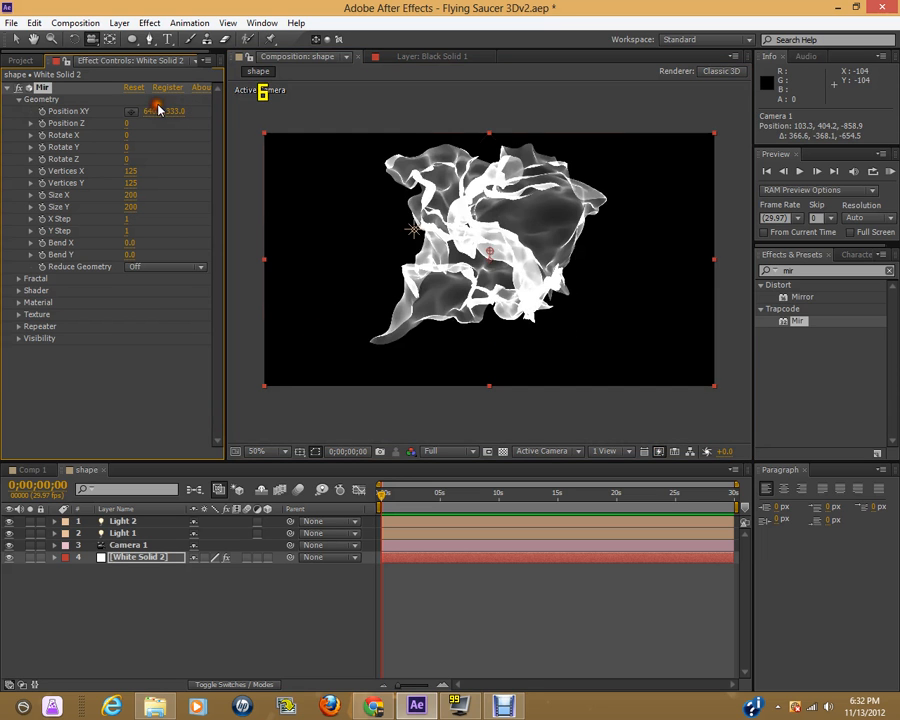
pyautogui.hotkey('ctrl', 'z')
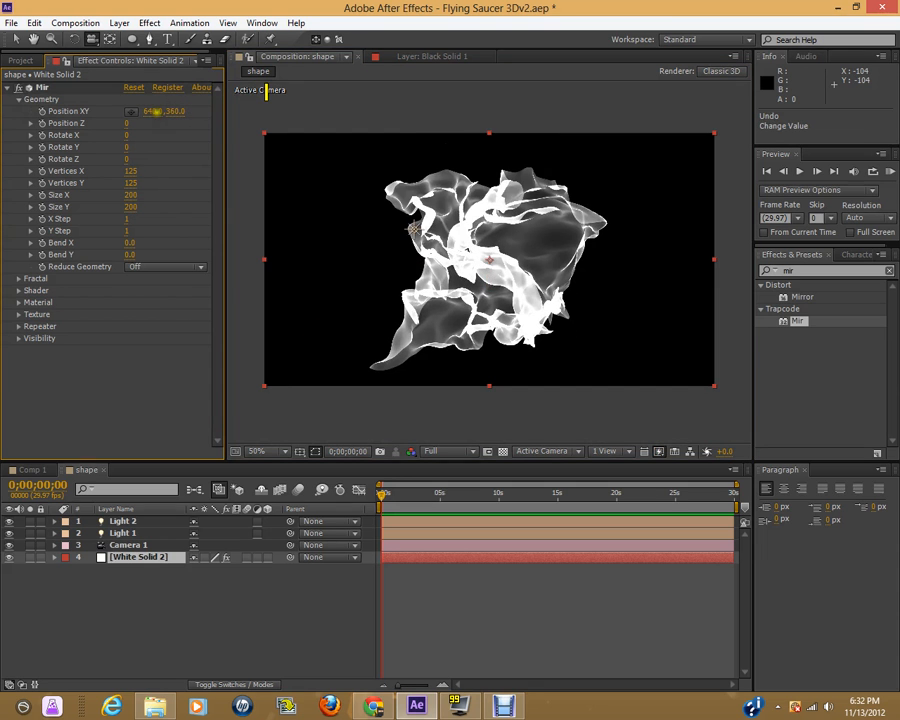
pyautogui.moveTo(166, 111); pyautogui.dragTo(145, 153)
pyautogui.hotkey('ctrl', 'z')
pyautogui.hotkey('ctrl', 'z')
pyautogui.hotkey('ctrl', 'z')
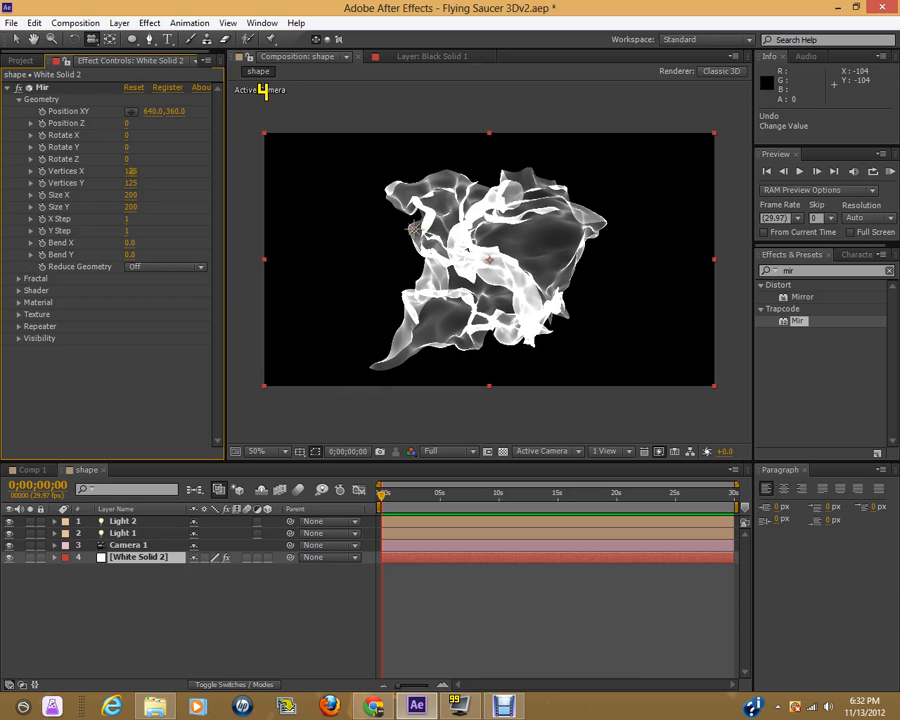
# - Try a different Size X and an X Step of 3, undoing the resize and restoring X Step to 1
pyautogui.moveTo(129, 193); pyautogui.dragTo(159, 193)
pyautogui.hotkey('ctrl', 'z')
pyautogui.moveTo(126, 217); pyautogui.dragTo(540, 296)
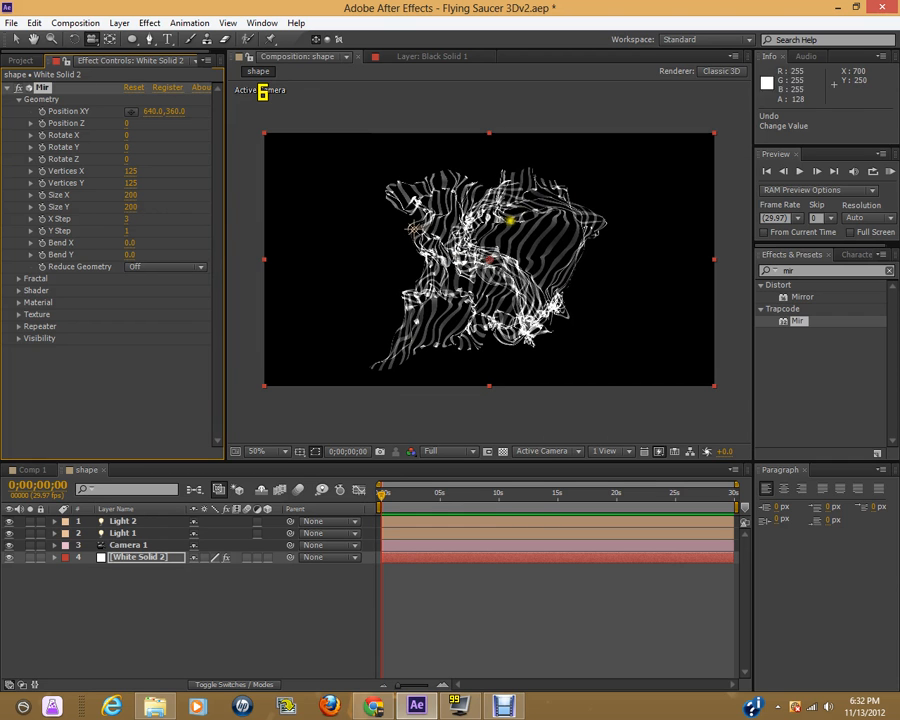
pyautogui.click(127, 219)
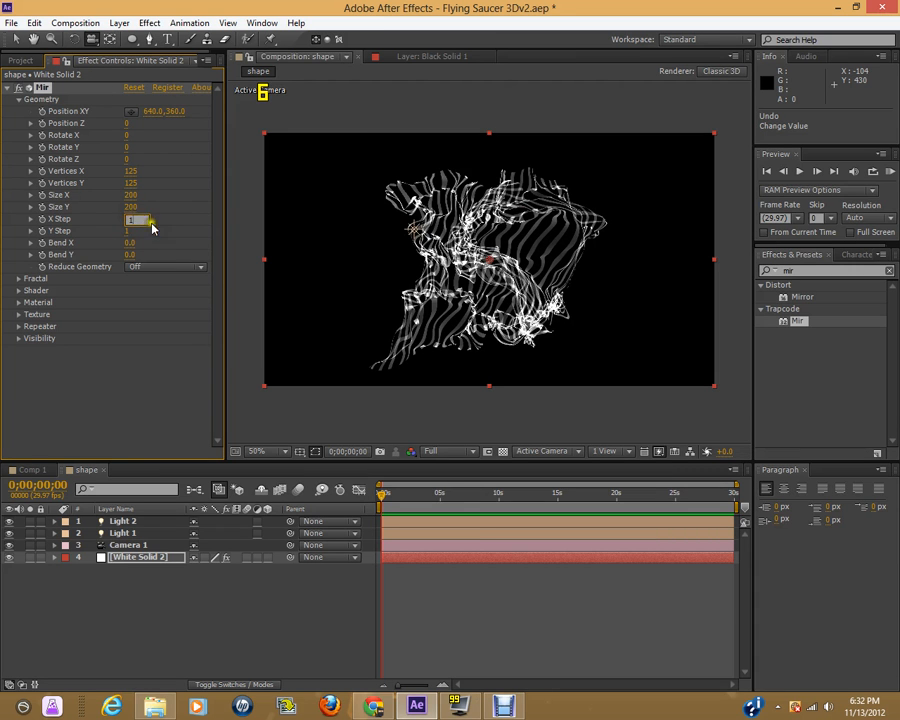
pyautogui.write('1')
pyautogui.click(170, 207)
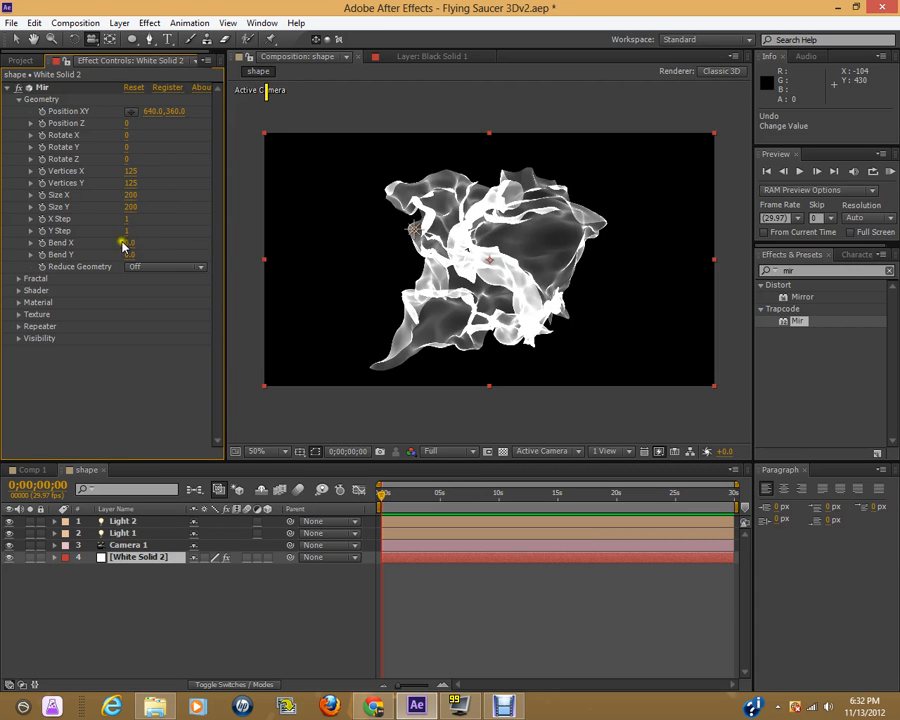
# - Flatten the mesh by setting the Fractal Amplitude to 0
pyautogui.click(18, 279)
pyautogui.scroll(-3, 110, 300)
pyautogui.click(132, 223)
pyautogui.moveTo(131, 237); pyautogui.dragTo(190, 234)
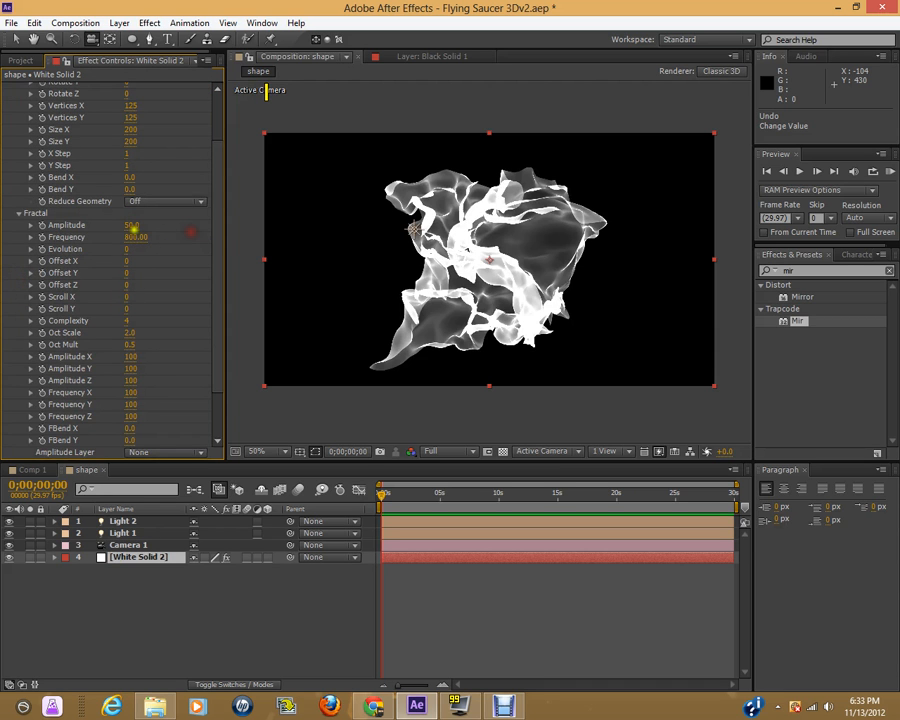
pyautogui.click(130, 224)
pyautogui.write('0')
pyautogui.click(178, 239)
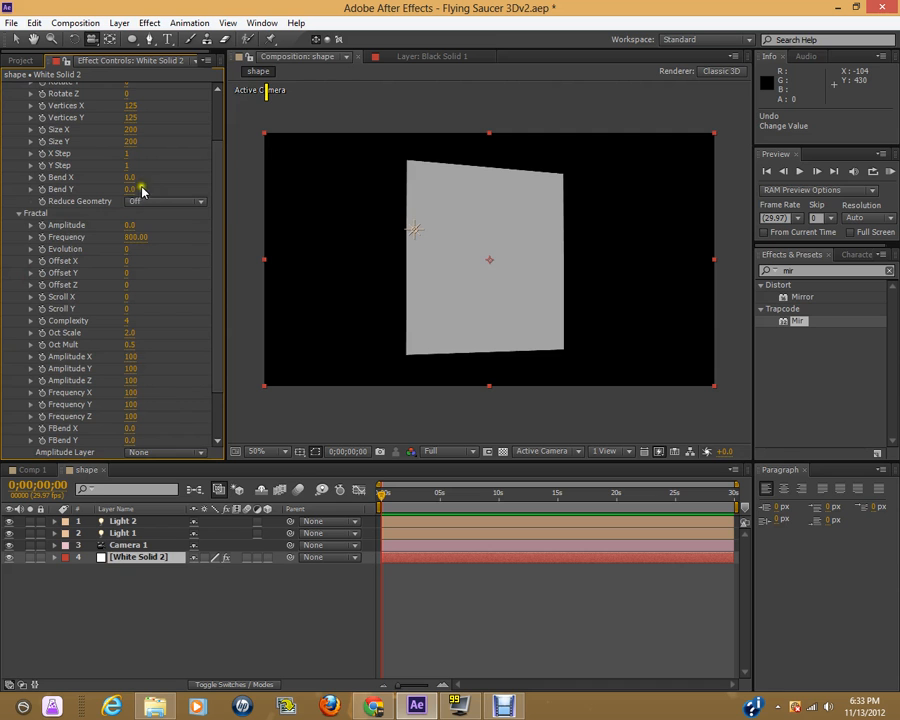
# - Roll the flat mesh into a tube with a Bend Y of 1.8, then set Bend Y to 2
pyautogui.moveTo(128, 187); pyautogui.dragTo(261, 190)
pyautogui.moveTo(446, 213); pyautogui.dragTo(500, 280)
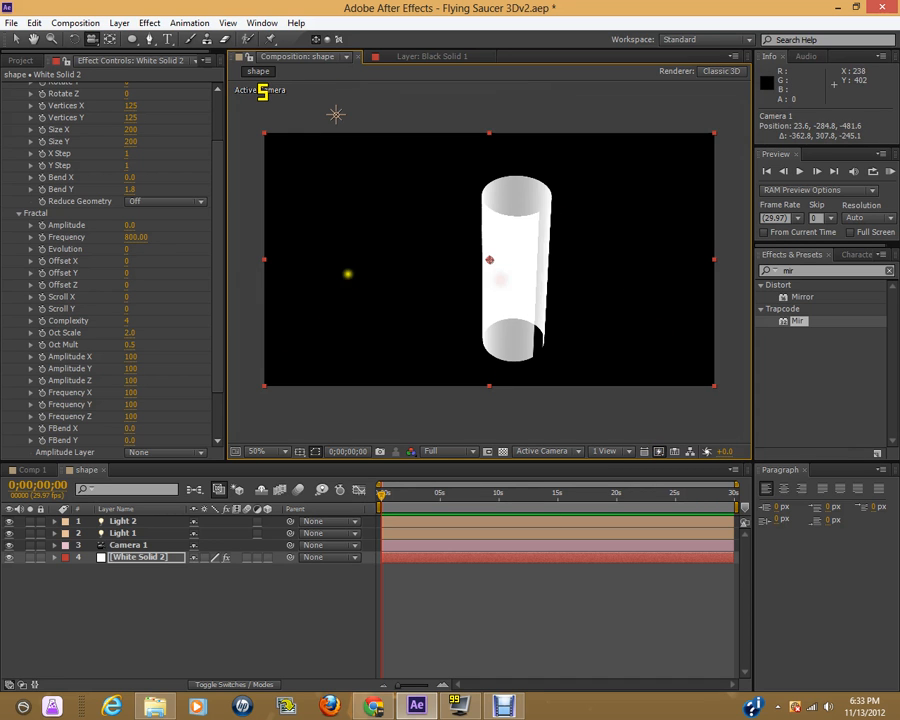
pyautogui.click(130, 189)
pyautogui.write('0')
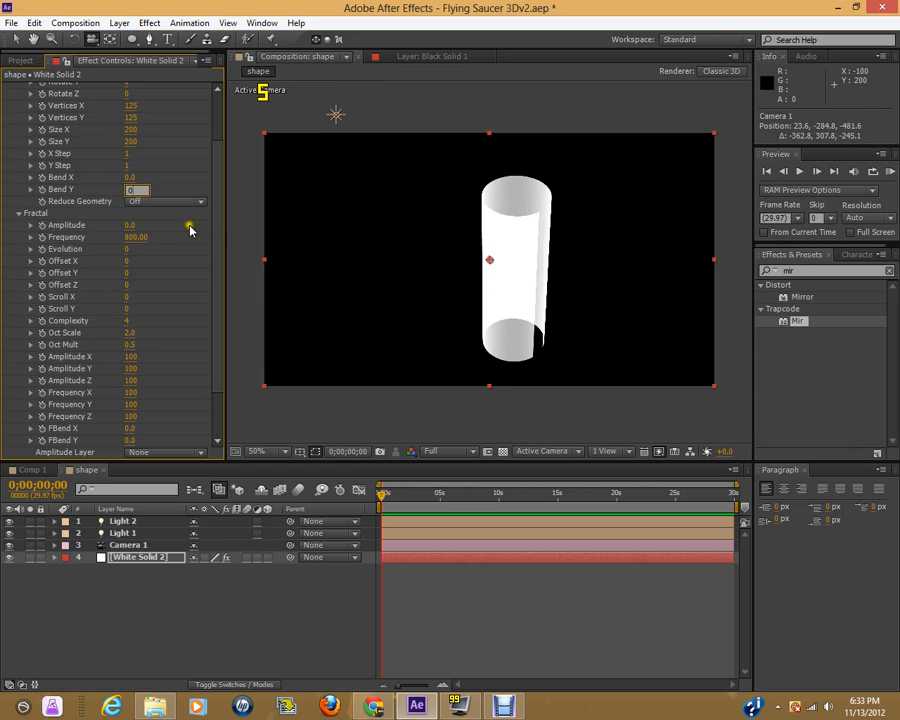
pyautogui.press('BackSpace')
pyautogui.click(187, 149)
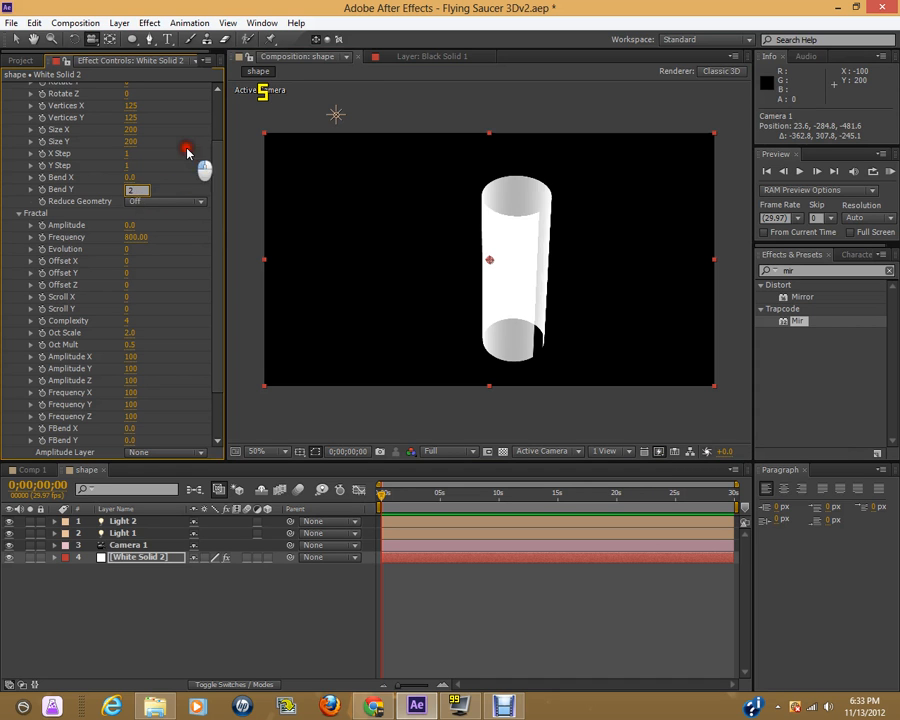
# - Bend the tube along the other axis with a Bend X of 1.1, then raise Bend X to 1.7
pyautogui.moveTo(129, 177); pyautogui.dragTo(198, 169)
pyautogui.click(511, 306)
pyautogui.moveTo(512, 307); pyautogui.dragTo(512, 279)
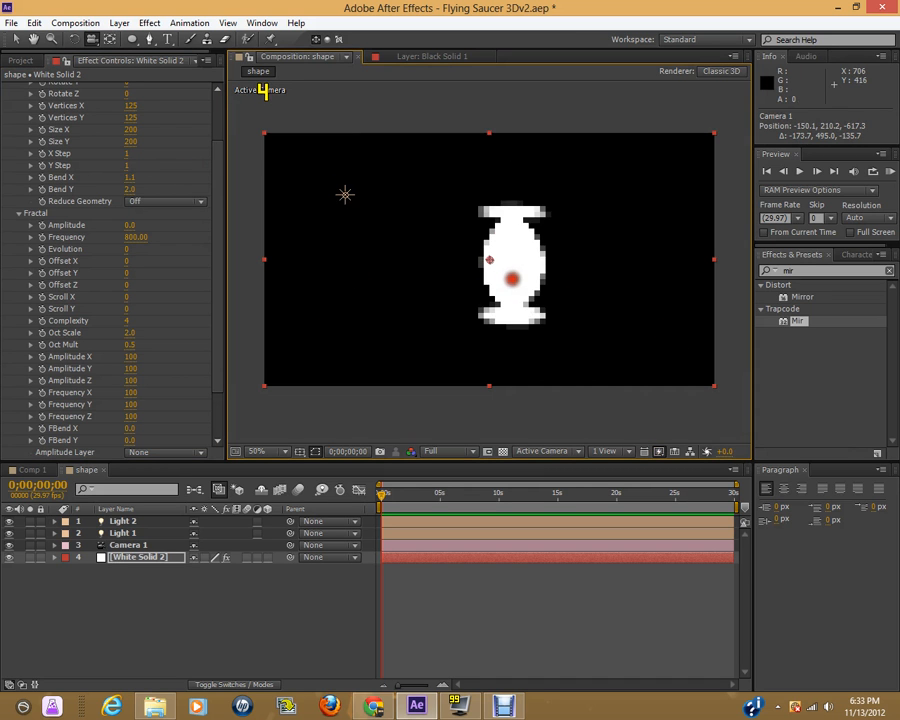
pyautogui.moveTo(128, 176); pyautogui.dragTo(183, 176)
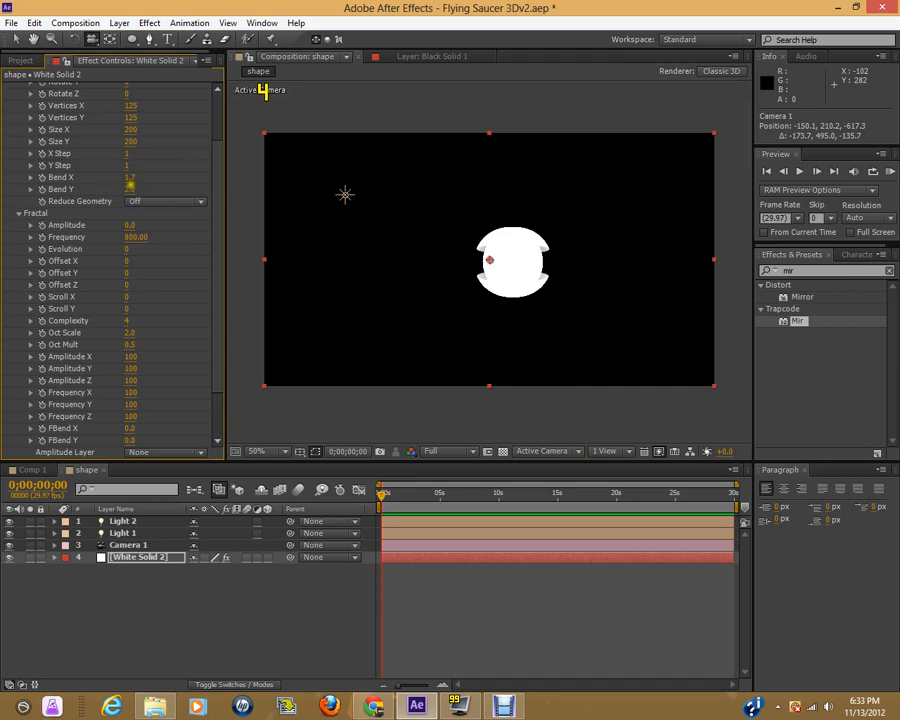
# - Reset Bend X and Bend Y to 0 to return the mesh to a flat plane
pyautogui.click(129, 178)
pyautogui.write('0')
pyautogui.click(177, 155)
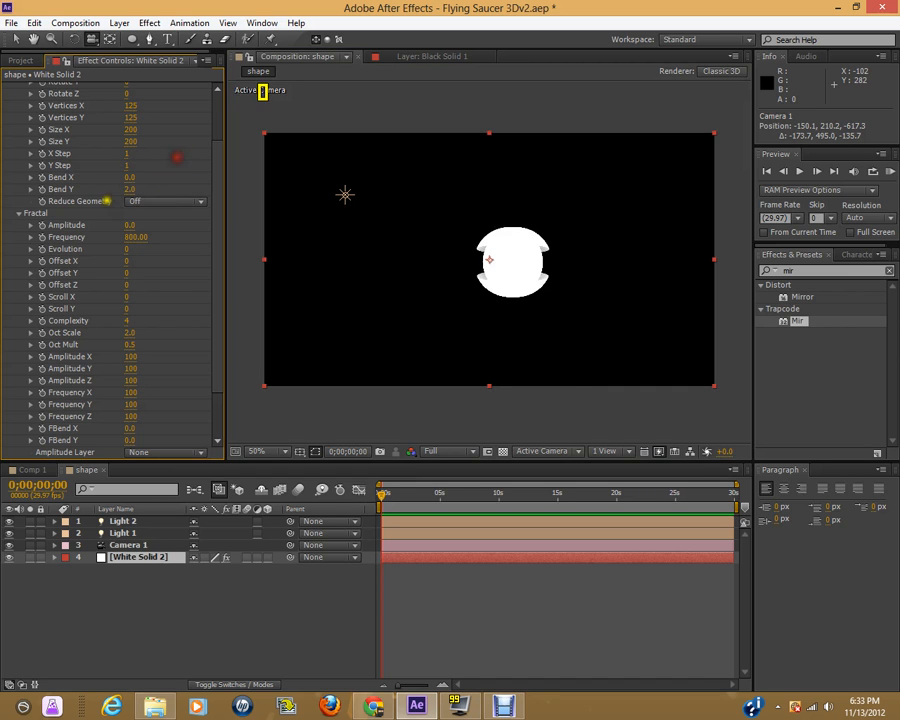
pyautogui.click(128, 189)
pyautogui.write('0')
pyautogui.click(200, 156)
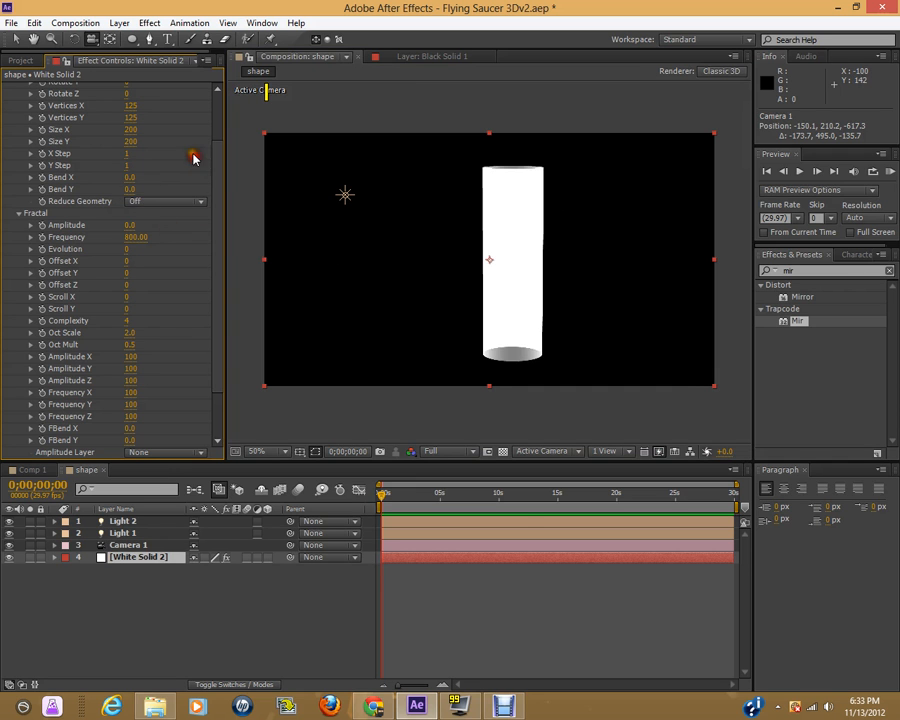
# - Set the Fractal Amplitude to 28 and inspect the rippled mesh from another camera angle
pyautogui.moveTo(128, 226); pyautogui.dragTo(392, 323)
pyautogui.scroll(1, 464, 323)
pyautogui.scroll(-1, 464, 323)
pyautogui.scroll(2, 16, 110)
pyautogui.click(19, 99)
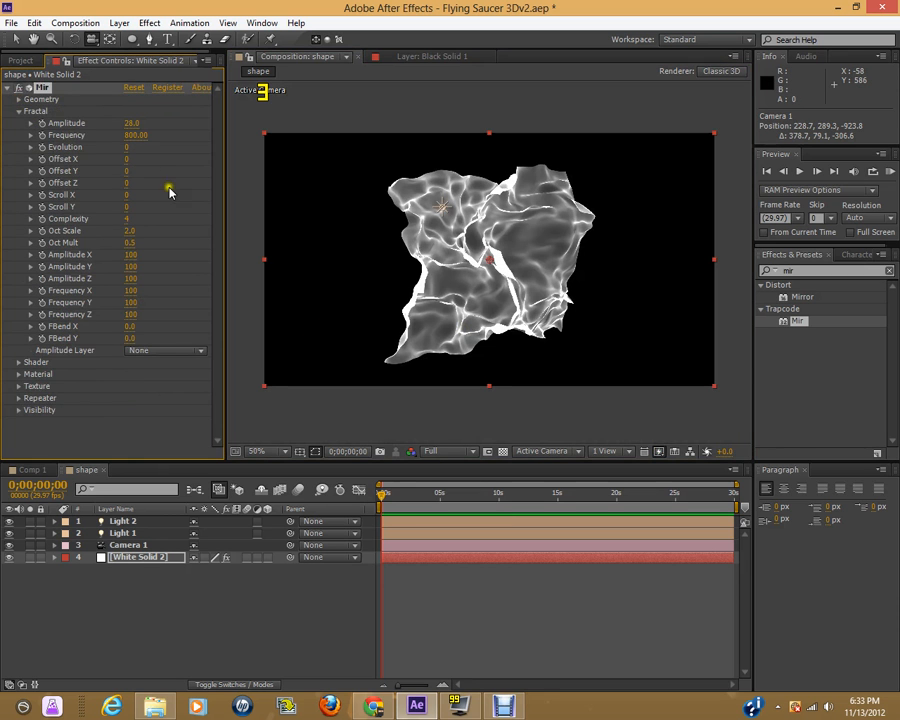
# - Lower the Fractal Amplitude to 8 and view the mesh from a different side
pyautogui.moveTo(131, 122); pyautogui.dragTo(208, 203)
pyautogui.moveTo(416, 320)
pyautogui.mouseDown()
pyautogui.moveTo(483, 309)
pyautogui.moveTo(446, 363)
pyautogui.moveTo(414, 343)
pyautogui.mouseUp()
pyautogui.scroll(2, 448, 361)
pyautogui.scroll(-1, 448, 359)
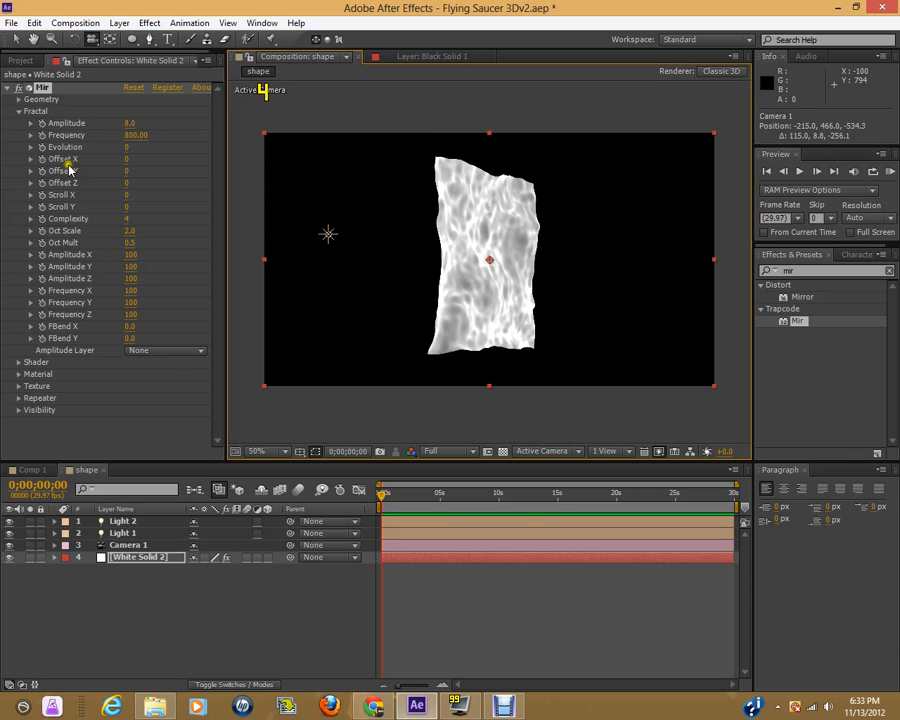
# - Raise the Fractal Frequency to 1734, set Evolution to 44, and view the mesh from another camera angle
pyautogui.moveTo(137, 135); pyautogui.dragTo(173, 137)
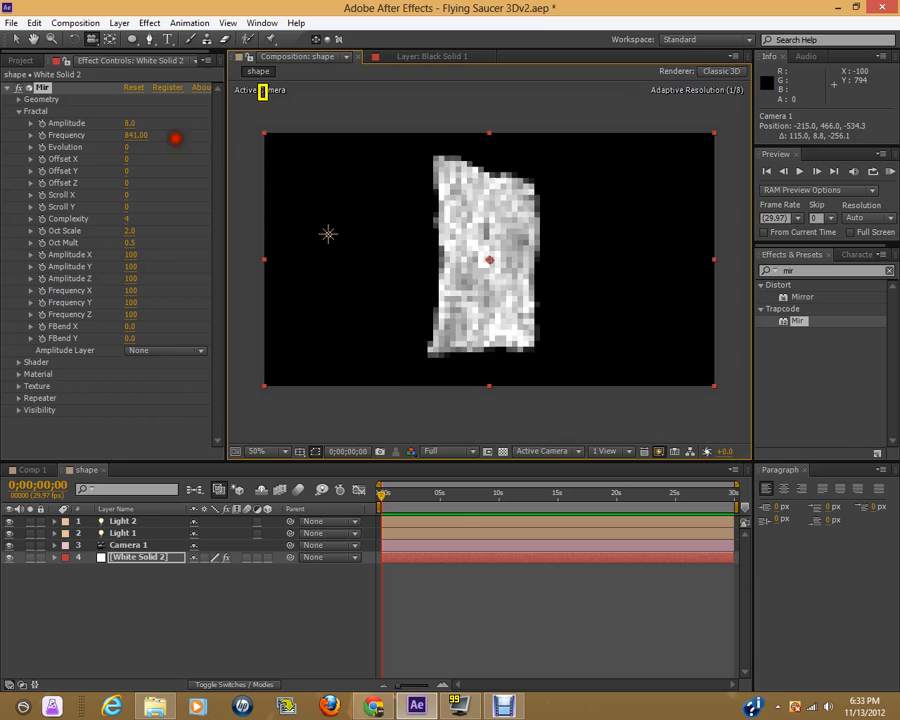
pyautogui.moveTo(552, 325); pyautogui.dragTo(436, 340)
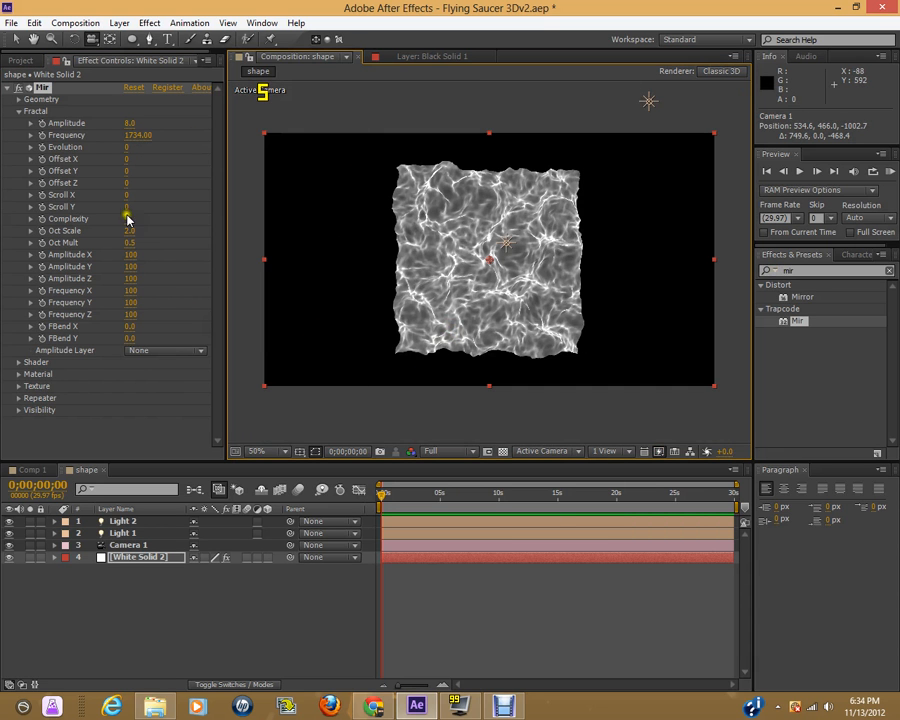
pyautogui.moveTo(124, 149)
pyautogui.mouseDown()
pyautogui.moveTo(169, 150)
pyautogui.moveTo(129, 145)
pyautogui.moveTo(157, 145)
pyautogui.mouseUp()
pyautogui.moveTo(508, 317)
pyautogui.mouseDown()
pyautogui.moveTo(400, 268)
pyautogui.moveTo(508, 317)
pyautogui.mouseUp()
pyautogui.scroll(1, 469, 356)
pyautogui.scroll(-1, 466, 358)
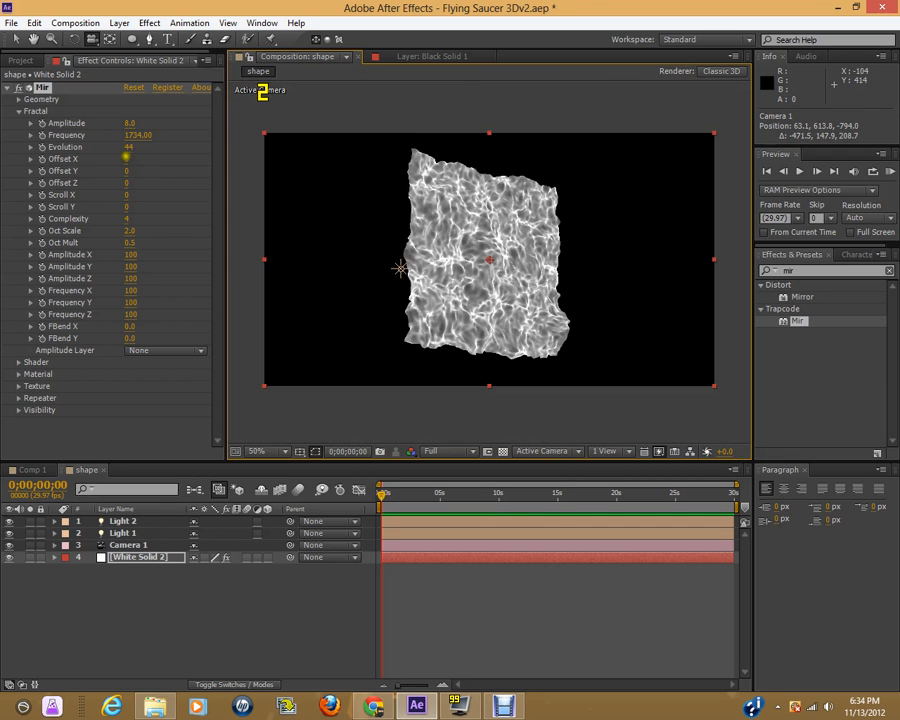
# - Try a Fractal Offset X of 13, then reset Offset X to 0
pyautogui.moveTo(129, 161); pyautogui.dragTo(141, 162)
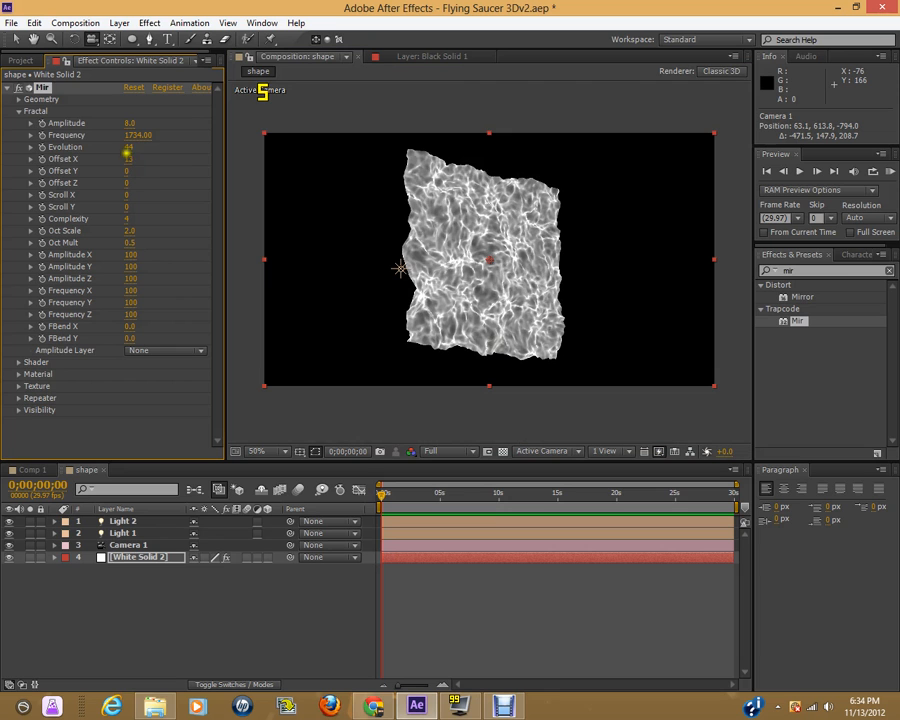
pyautogui.click(128, 158)
pyautogui.write('0')
pyautogui.click(176, 163)
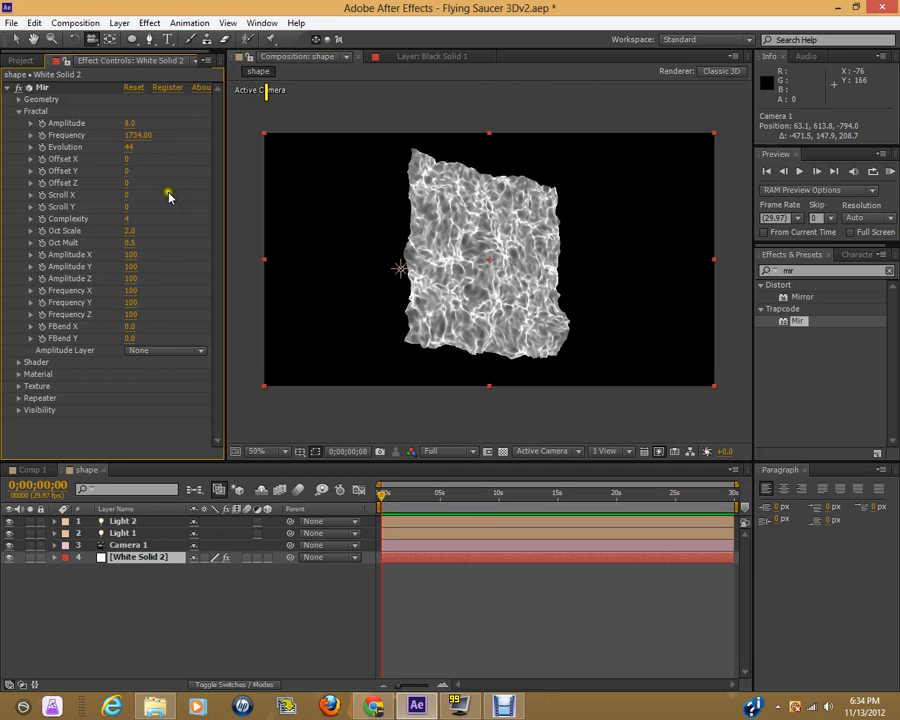
# - Raise the Fractal Complexity to 10 and inspect the finer surface detail up close
pyautogui.moveTo(126, 218); pyautogui.dragTo(322, 204)
pyautogui.moveTo(472, 346); pyautogui.dragTo(440, 311)
pyautogui.scroll(1, 440, 311)
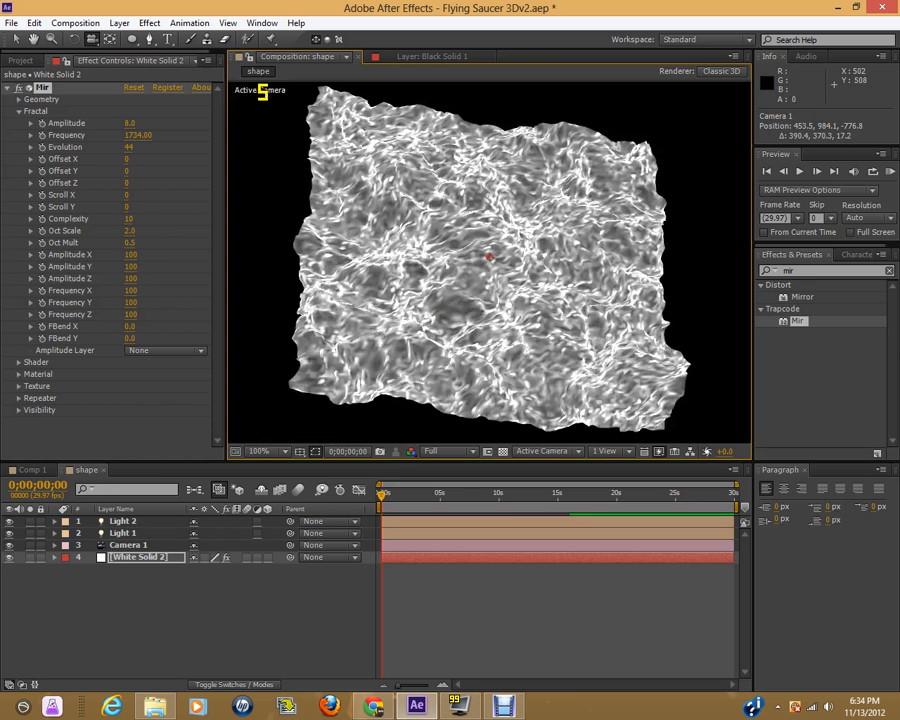
# - Drop the Fractal Complexity to 0, raise it to 2, and inspect the smoother mesh from several angles
pyautogui.click(128, 218)
pyautogui.write('0')
pyautogui.press('Return')
pyautogui.moveTo(476, 336); pyautogui.dragTo(400, 430)
pyautogui.moveTo(130, 219); pyautogui.dragTo(145, 221)
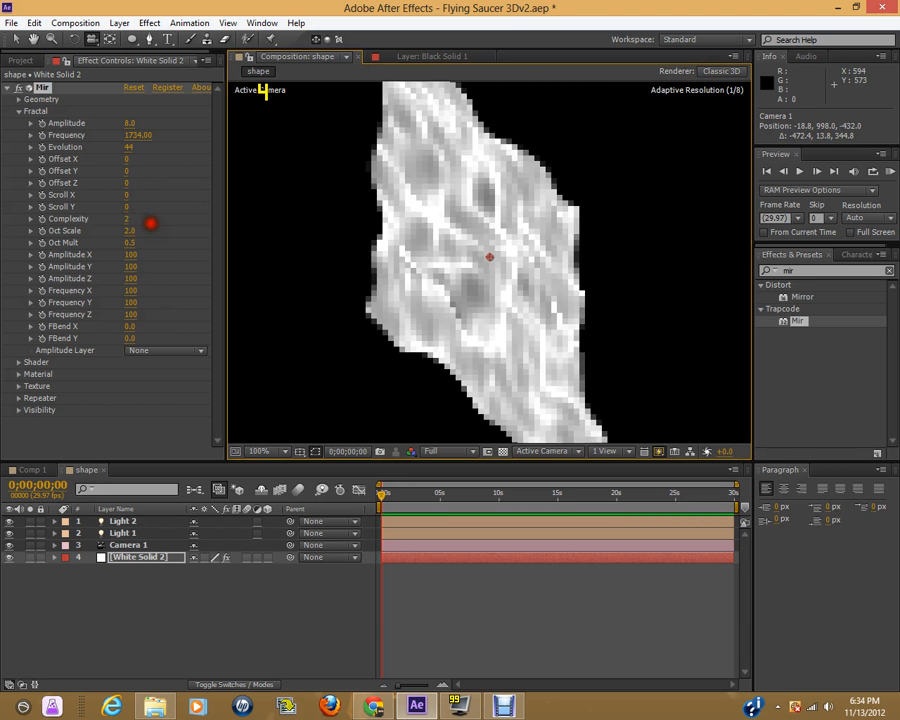
pyautogui.moveTo(407, 296); pyautogui.dragTo(311, 297)
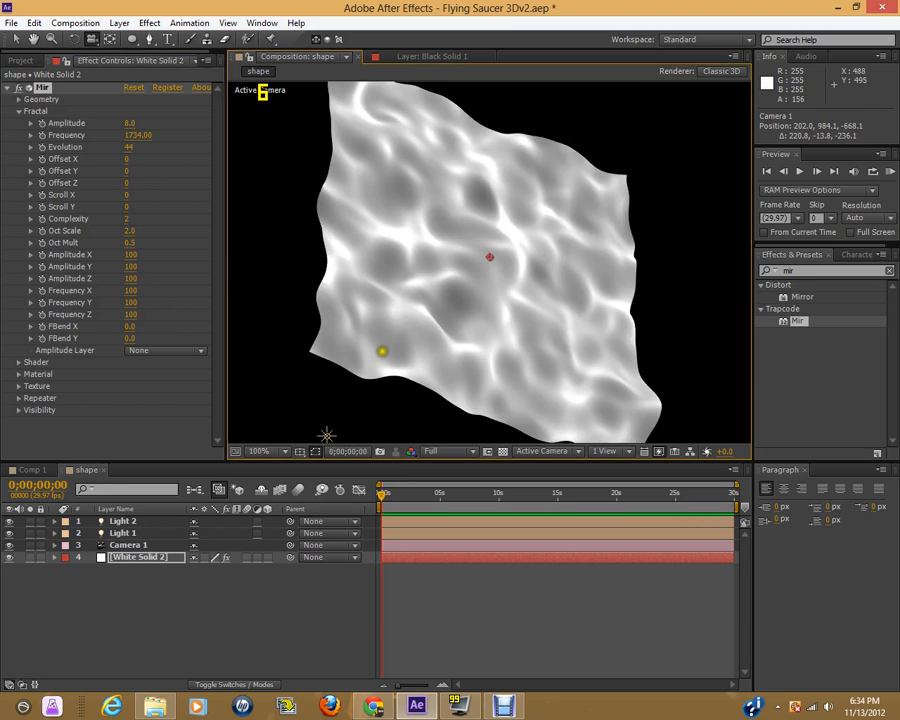
pyautogui.moveTo(428, 360); pyautogui.dragTo(348, 298)
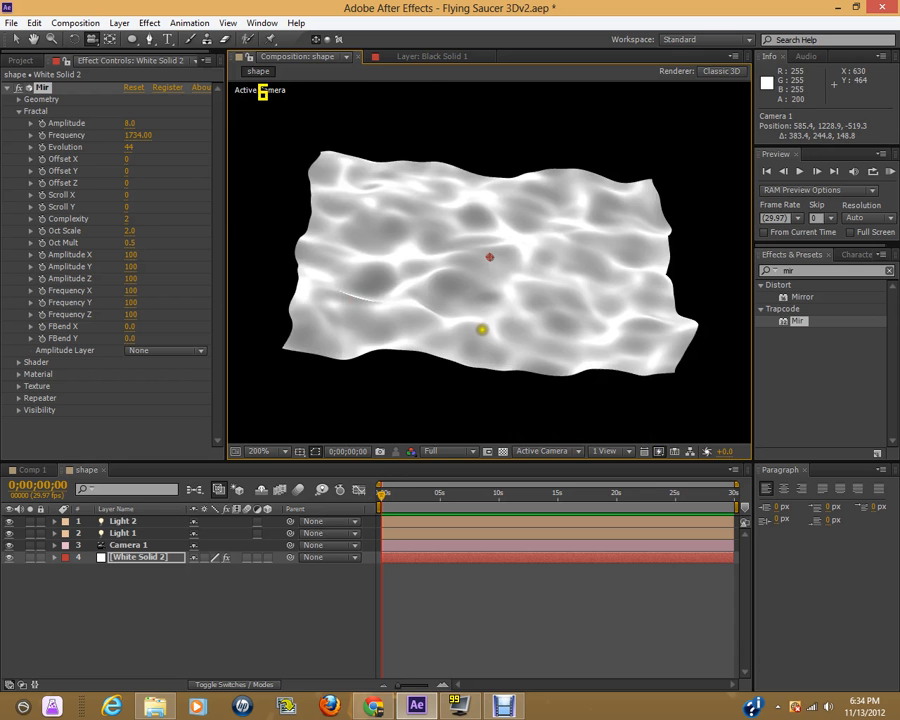
pyautogui.press(',')
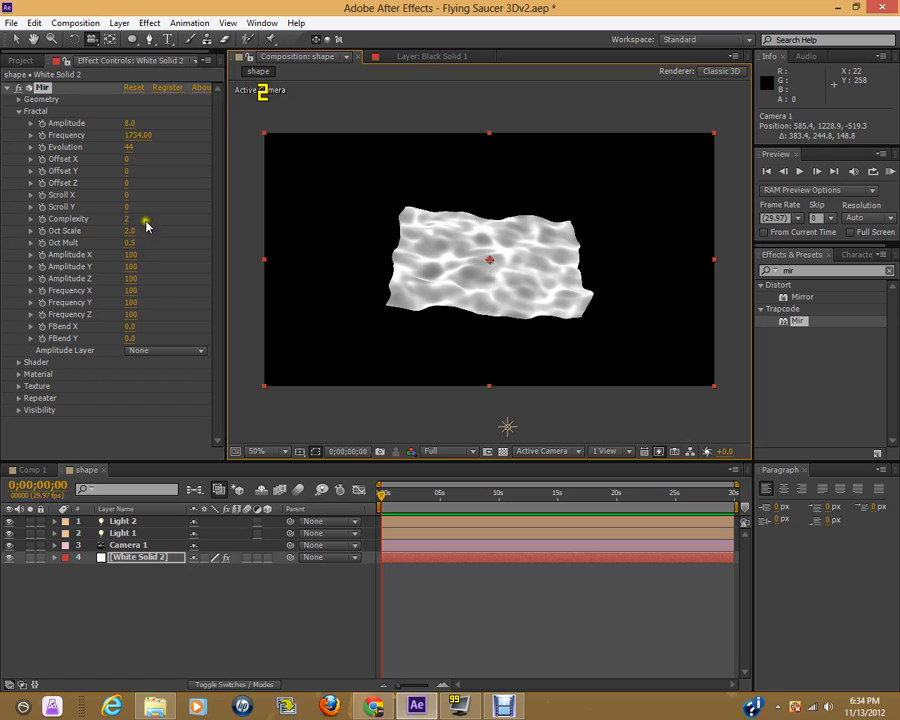
# - Try a higher Fractal Complexity, reduce it to 4, and settle on a Complexity of 3
pyautogui.moveTo(140, 218); pyautogui.dragTo(146, 219)
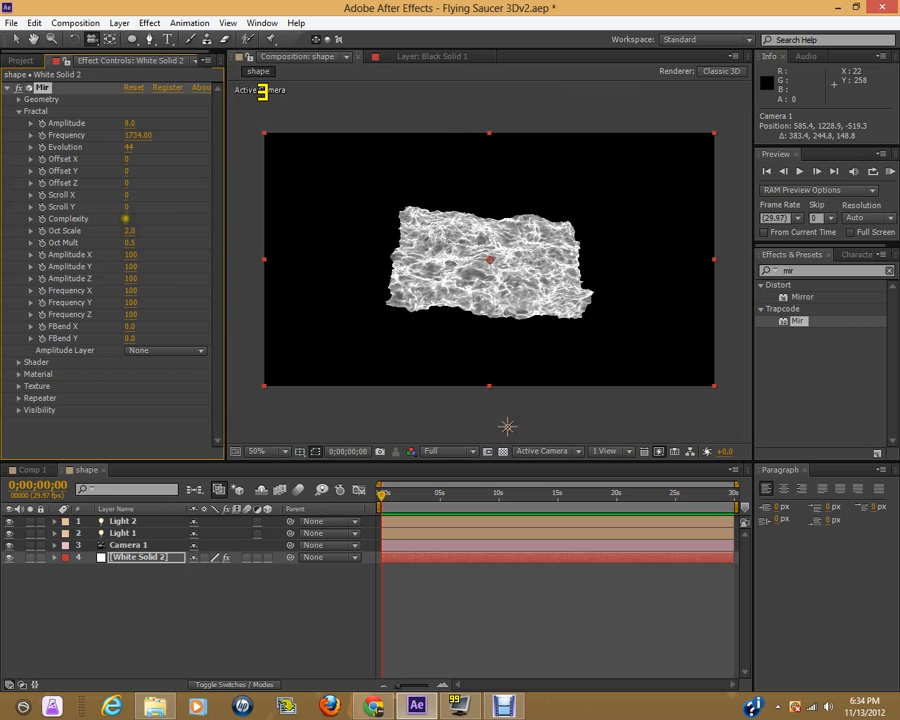
pyautogui.click(127, 218)
pyautogui.write('4')
pyautogui.click(174, 205)
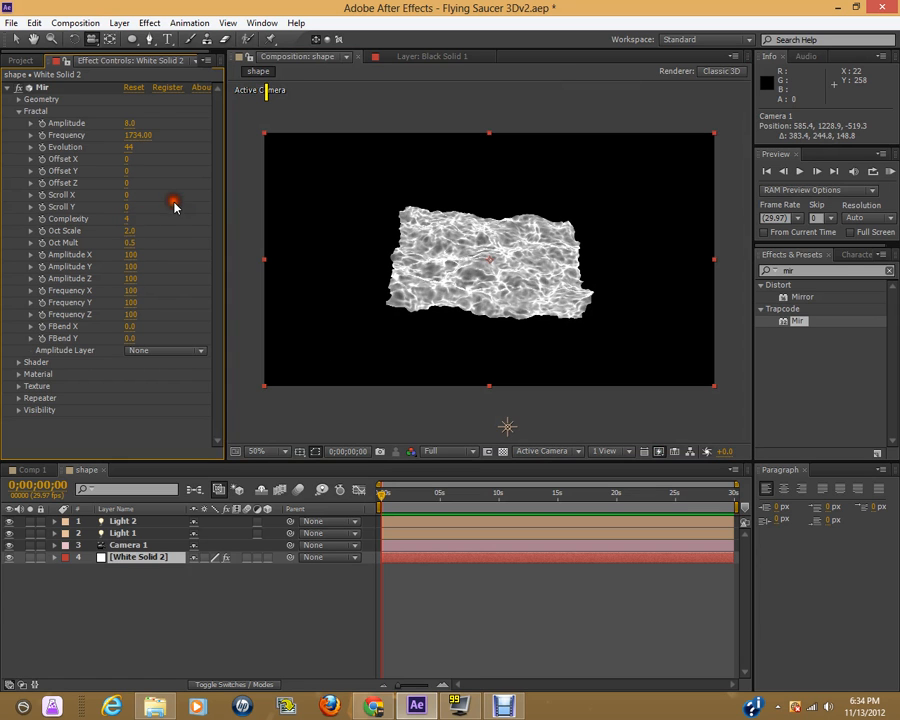
pyautogui.click(127, 218)
pyautogui.write('3')
pyautogui.click(195, 197)
pyautogui.click(156, 282)
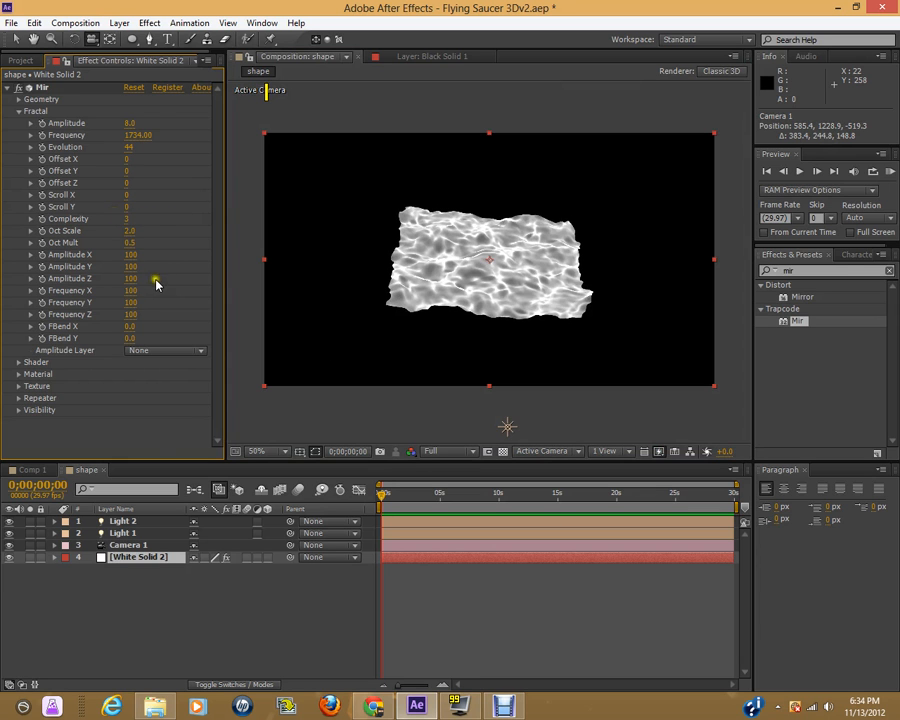
pyautogui.click(18, 111)
pyautogui.click(18, 99)
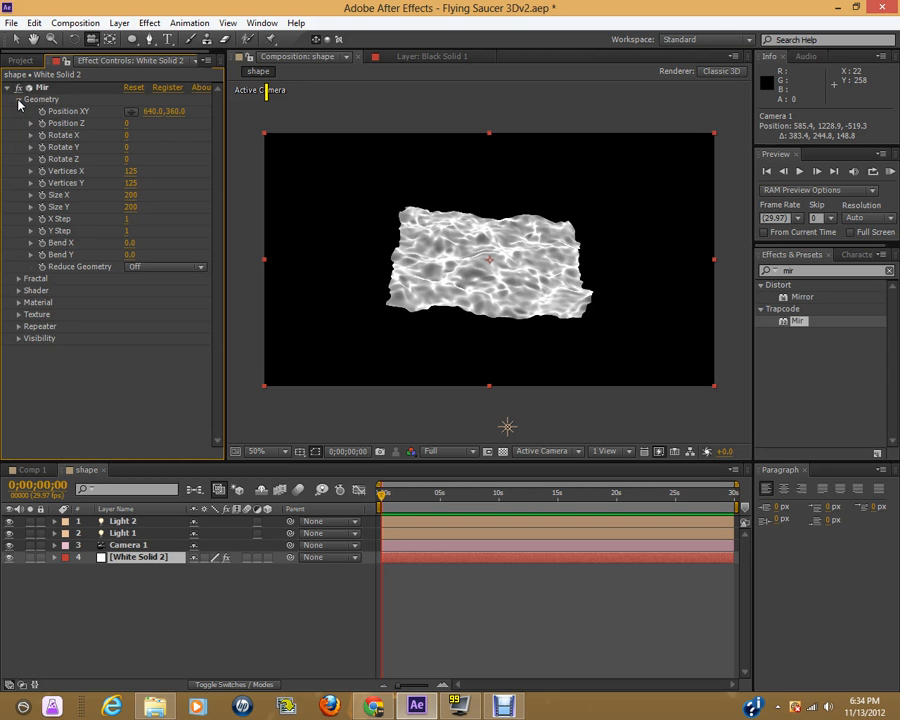
pyautogui.click(18, 100)
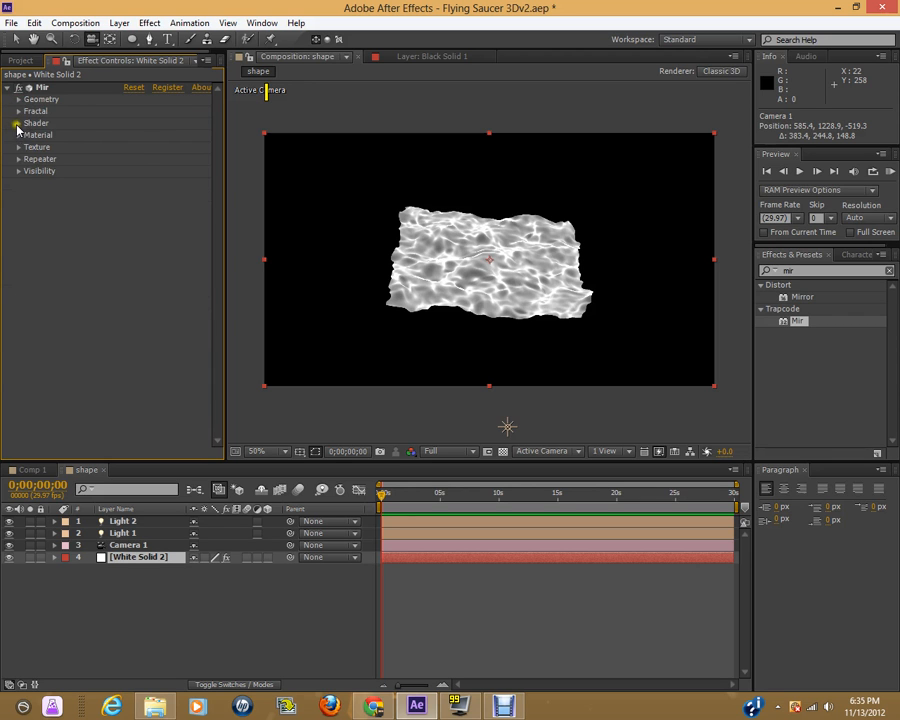
pyautogui.click(19, 111)
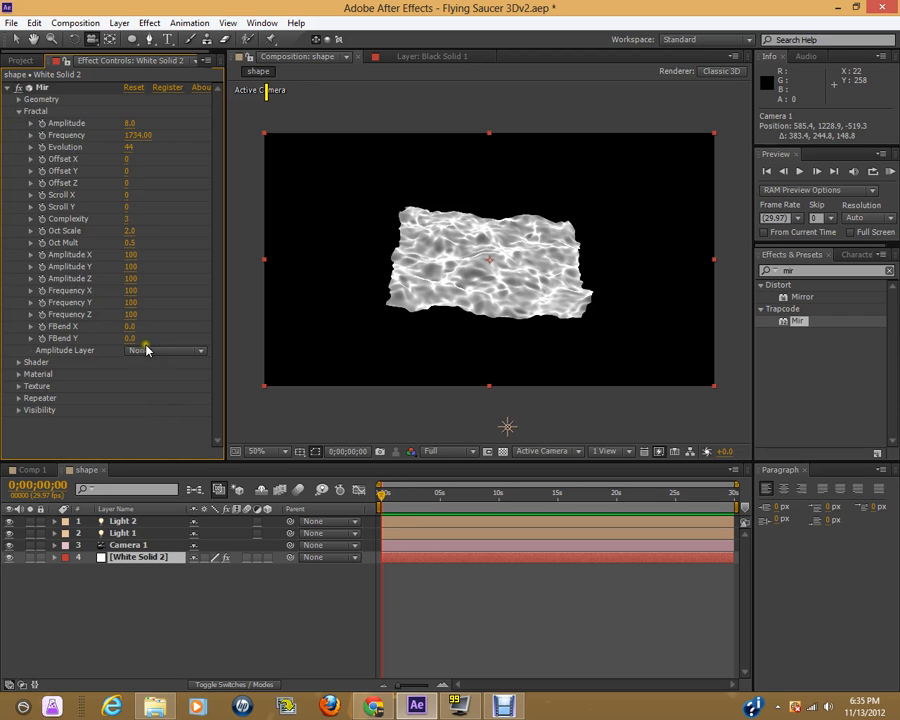
# - Try an FBend X of 1.6, view the rolled mesh from different sides, then reset FBend X to 0
pyautogui.moveTo(128, 326); pyautogui.dragTo(226, 304)
pyautogui.moveTo(370, 239); pyautogui.dragTo(468, 264)
pyautogui.moveTo(277, 294); pyautogui.dragTo(389, 385)
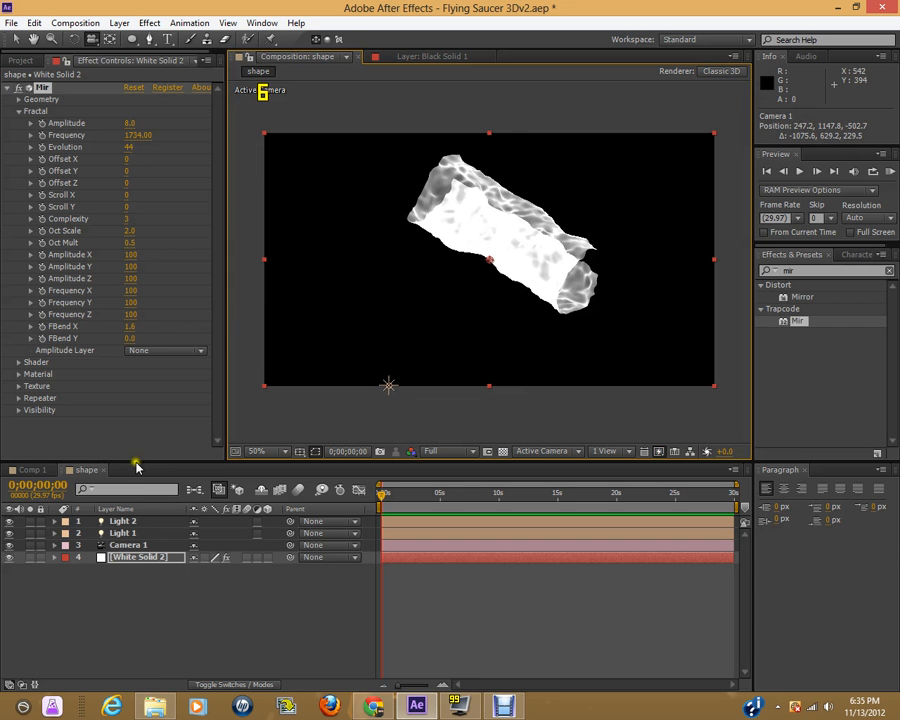
pyautogui.click(128, 326)
pyautogui.write('0')
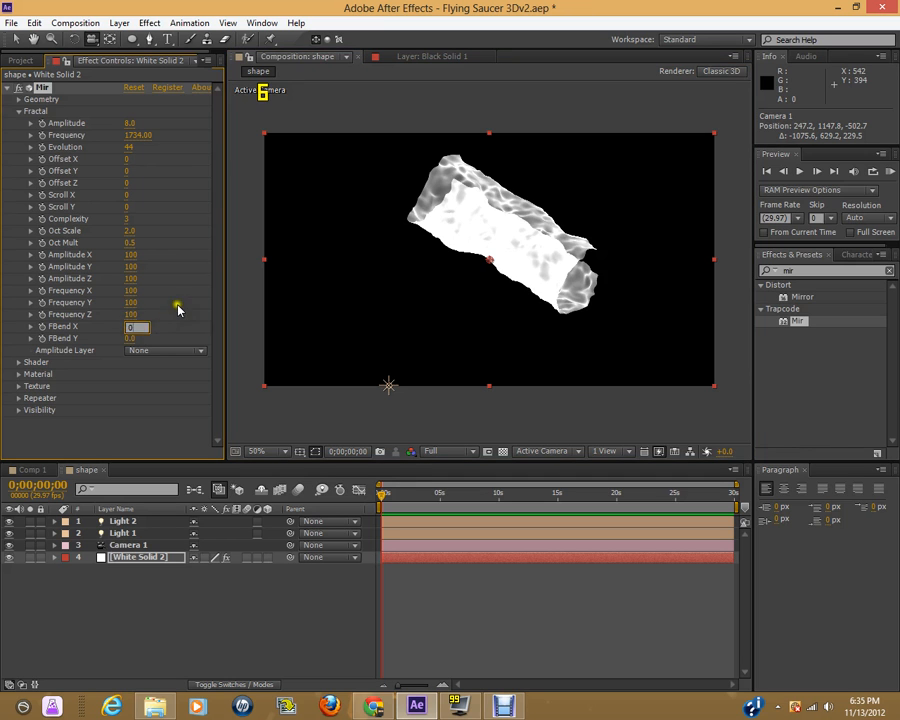
pyautogui.press('Return')
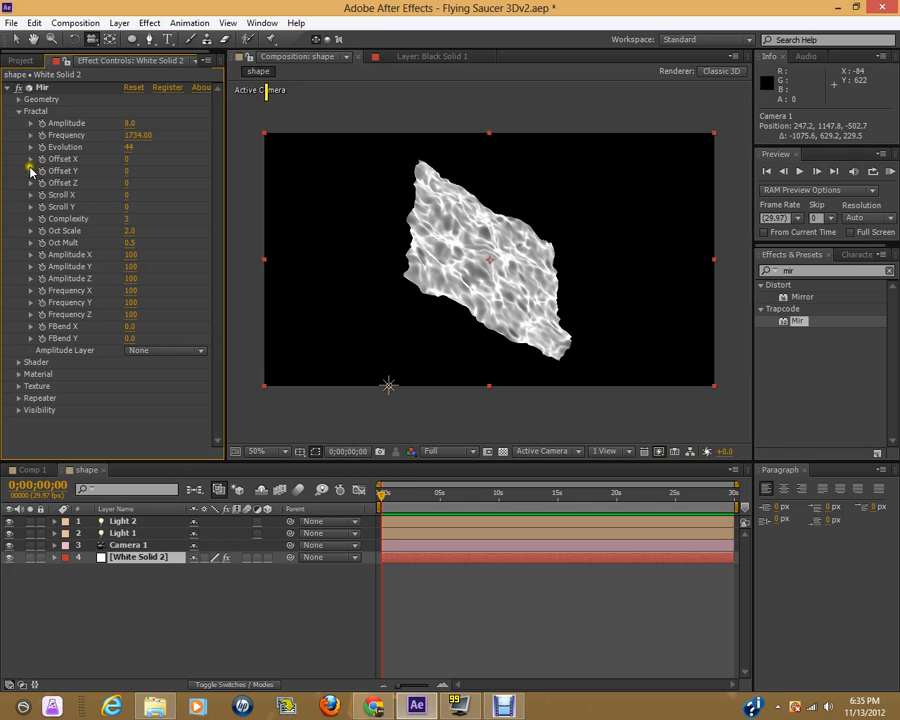
# - Change Mir's shader type to Phong and inspect the shaded mesh from new angles
pyautogui.click(18, 111)
pyautogui.click(18, 123)
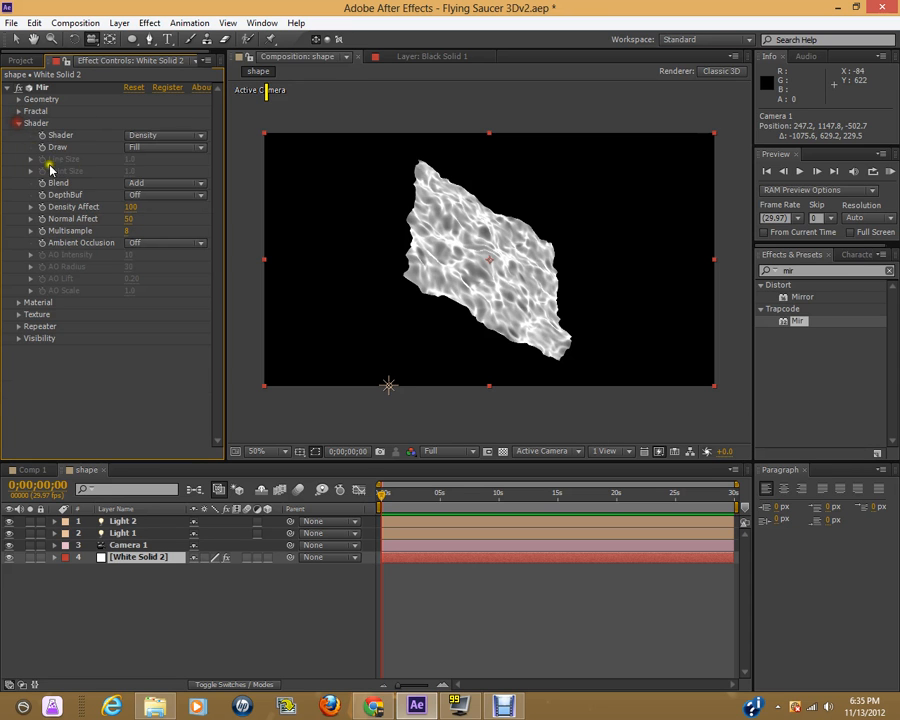
pyautogui.click(145, 134)
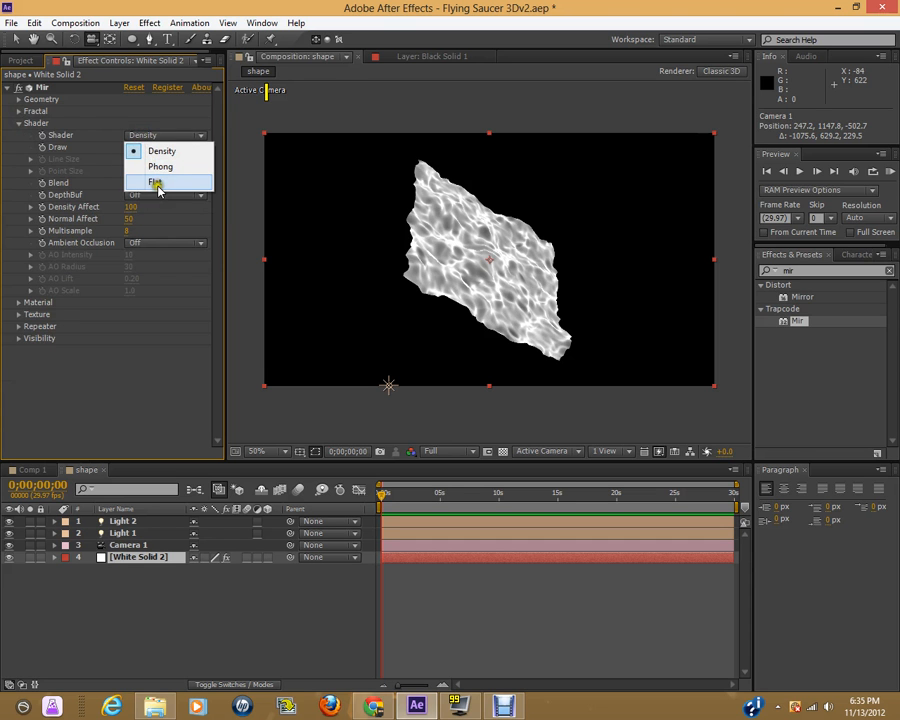
pyautogui.click(160, 166)
pyautogui.moveTo(388, 385); pyautogui.dragTo(542, 356)
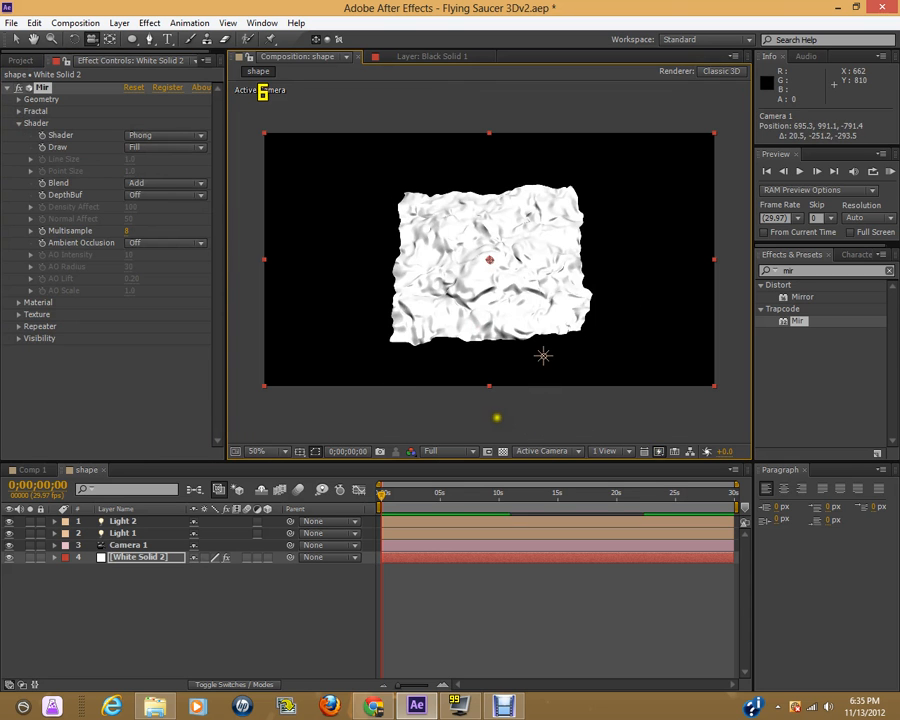
pyautogui.moveTo(460, 350); pyautogui.dragTo(458, 308)
pyautogui.scroll(2, 450, 314)
pyautogui.scroll(-2, 450, 314)
pyautogui.scroll(1, 450, 310)
# - Turn the shader's Blend off and DepthBuf on, then check the mesh's shading
pyautogui.click(172, 184)
pyautogui.click(163, 195)
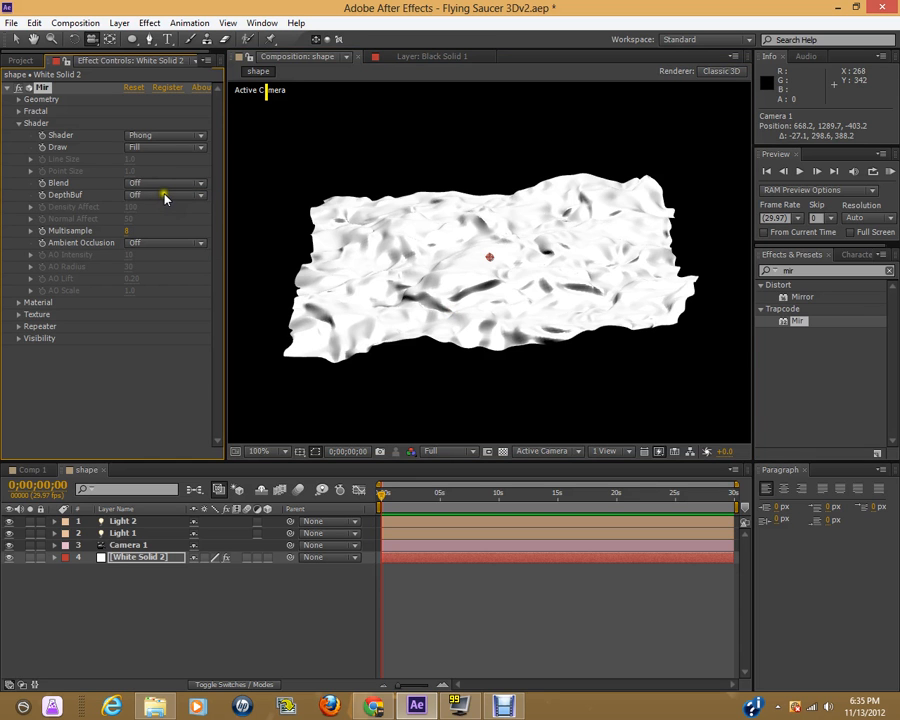
pyautogui.click(165, 196)
pyautogui.click(163, 226)
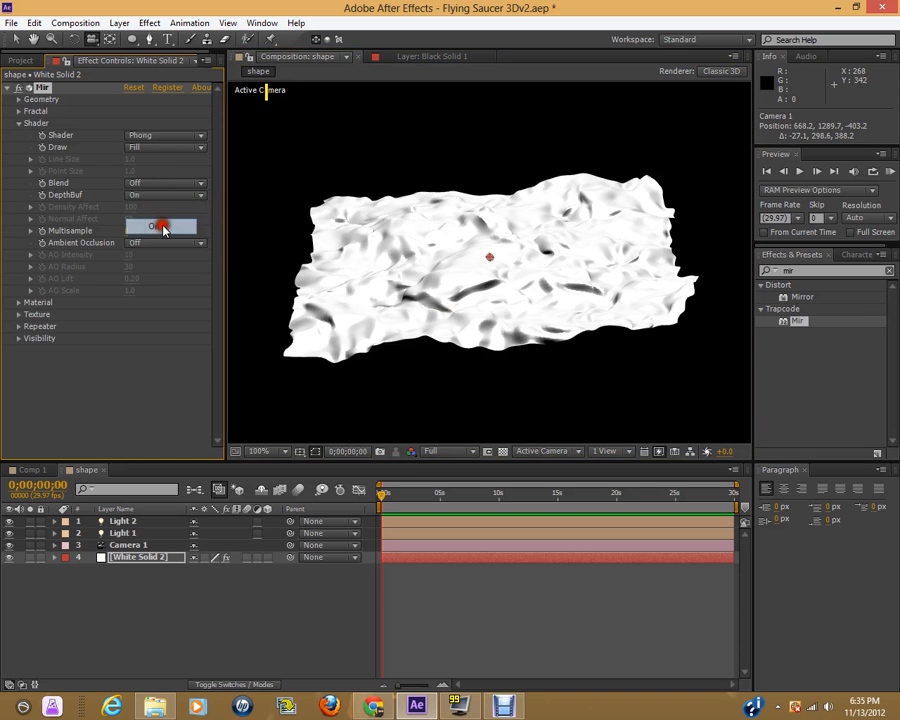
pyautogui.moveTo(267, 312); pyautogui.dragTo(412, 345)
pyautogui.scroll(2, 446, 323)
pyautogui.scroll(-2, 442, 320)
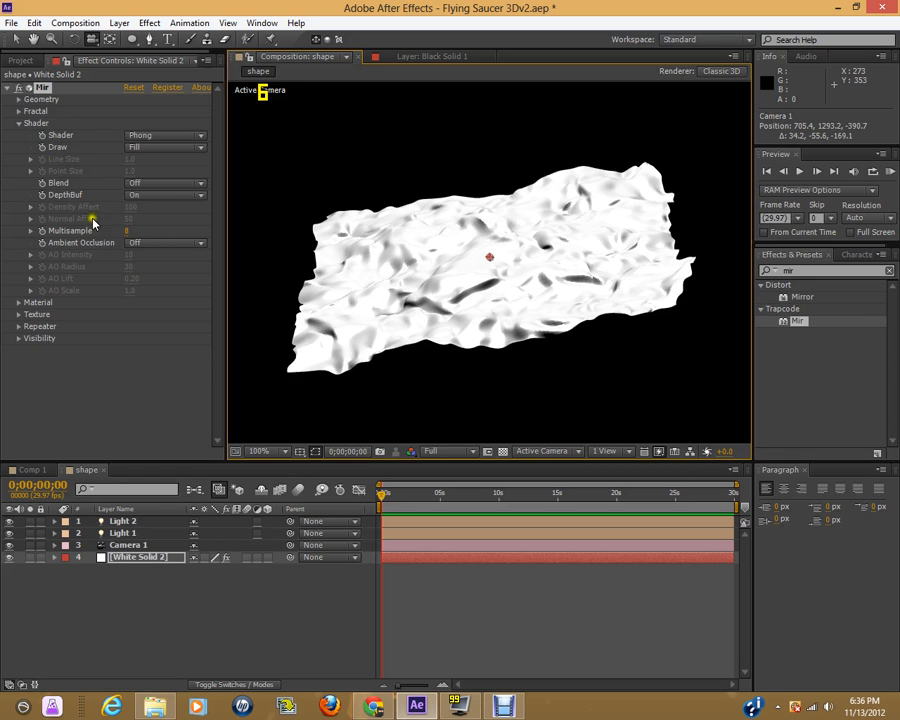
# - Turn on the shader's Ambient Occlusion, switching it off and on again to compare the effect
pyautogui.click(135, 245)
pyautogui.click(149, 276)
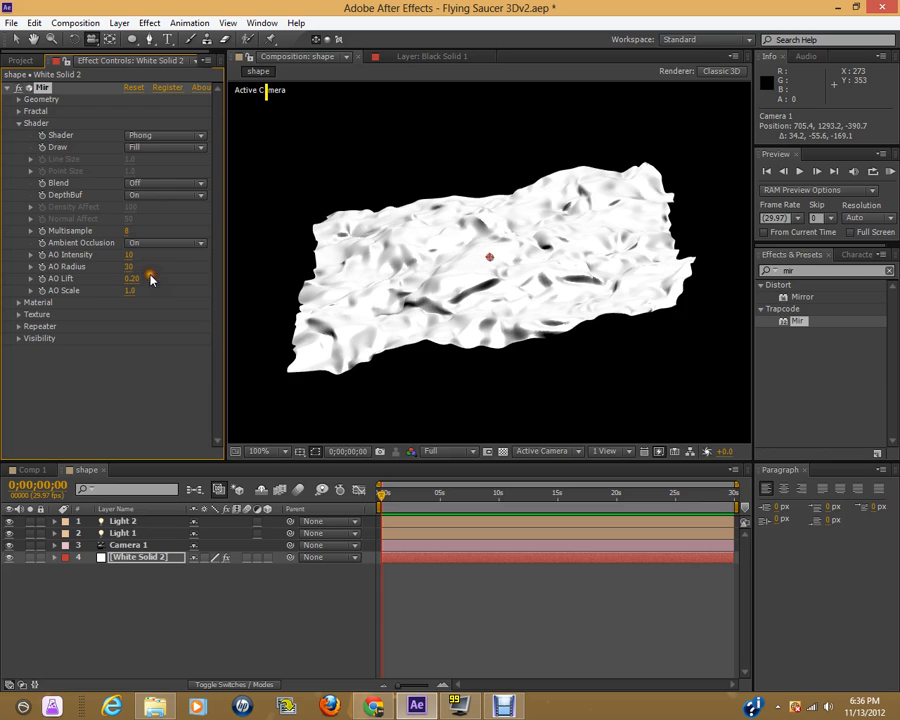
pyautogui.click(170, 244)
pyautogui.click(172, 294)
pyautogui.click(158, 244)
pyautogui.click(141, 276)
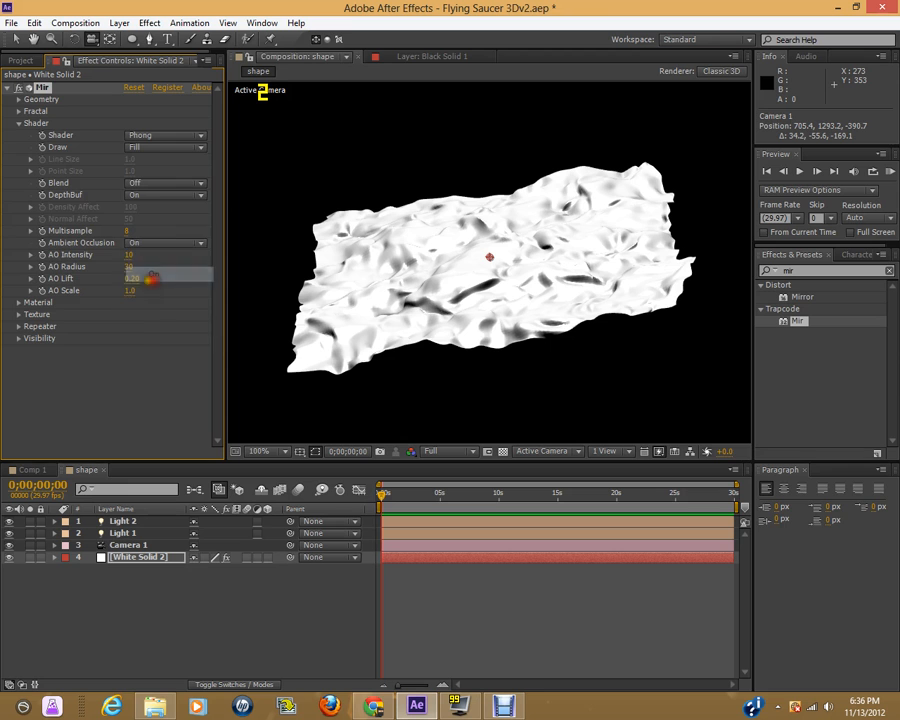
# - Expand Mir's Material settings in place of the Shader settings and close the Fraps window
pyautogui.click(18, 124)
pyautogui.click(18, 135)
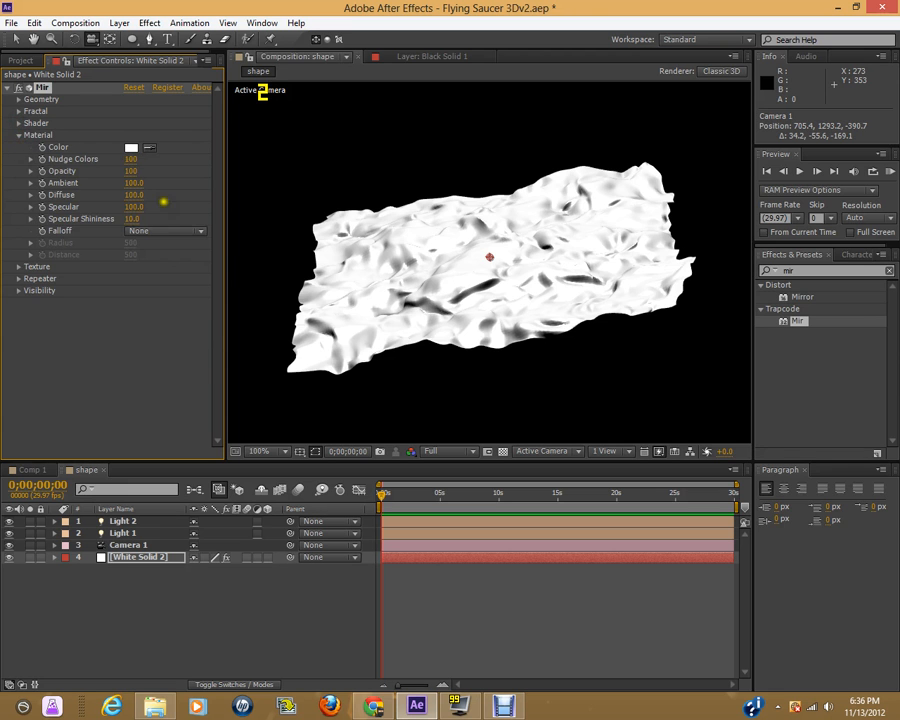
pyautogui.rightClick(459, 706)
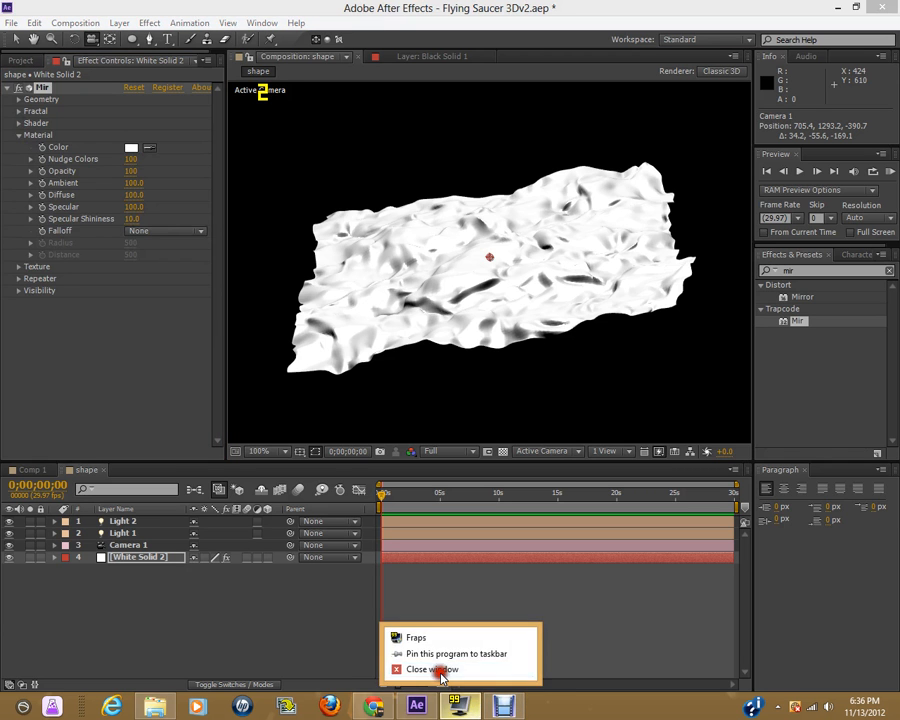
pyautogui.click(432, 669)
pyautogui.click(511, 401)
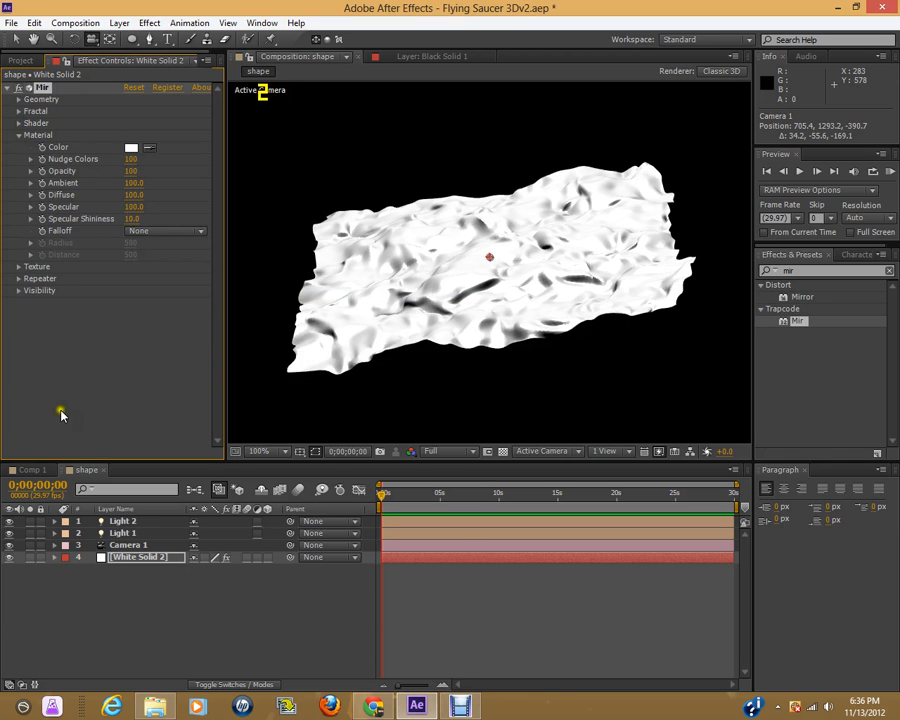
# - Lower the material's Specular to 75 and change the mesh color to light pink
pyautogui.moveTo(462, 297)
pyautogui.mouseDown()
pyautogui.moveTo(458, 305)
pyautogui.moveTo(480, 309)
pyautogui.moveTo(464, 301)
pyautogui.mouseUp()
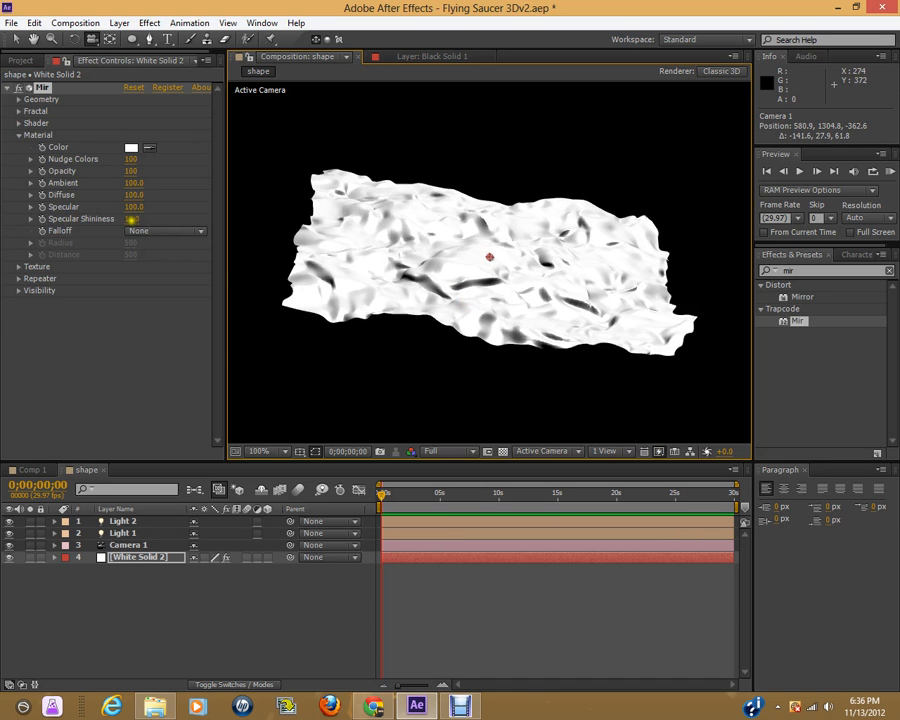
pyautogui.moveTo(131, 206); pyautogui.dragTo(113, 204)
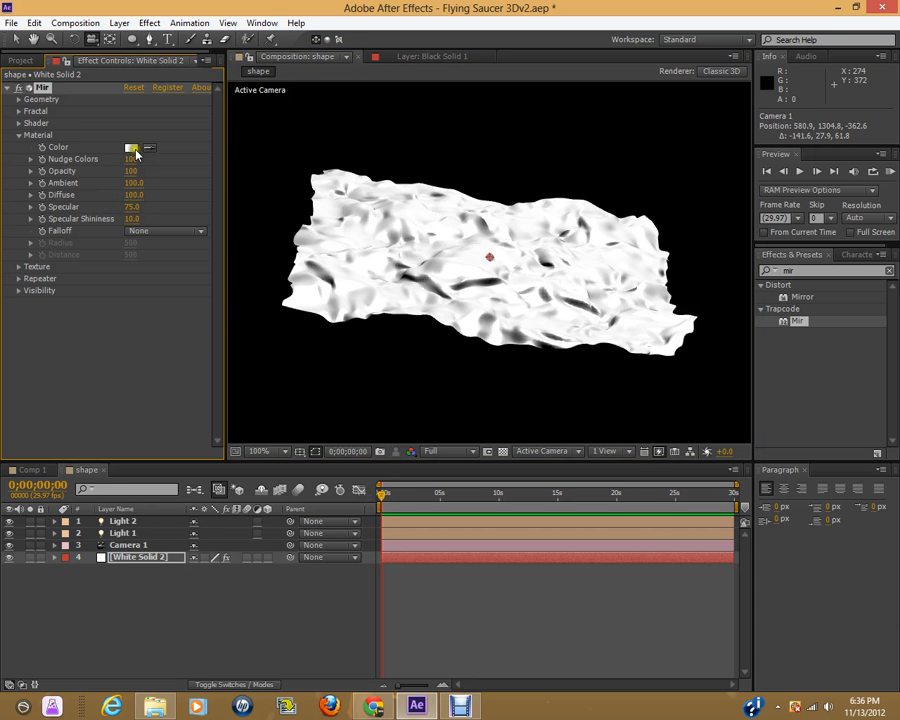
pyautogui.click(131, 147)
pyautogui.moveTo(394, 402)
pyautogui.mouseDown()
pyautogui.moveTo(382, 376)
pyautogui.moveTo(383, 398)
pyautogui.mouseUp()
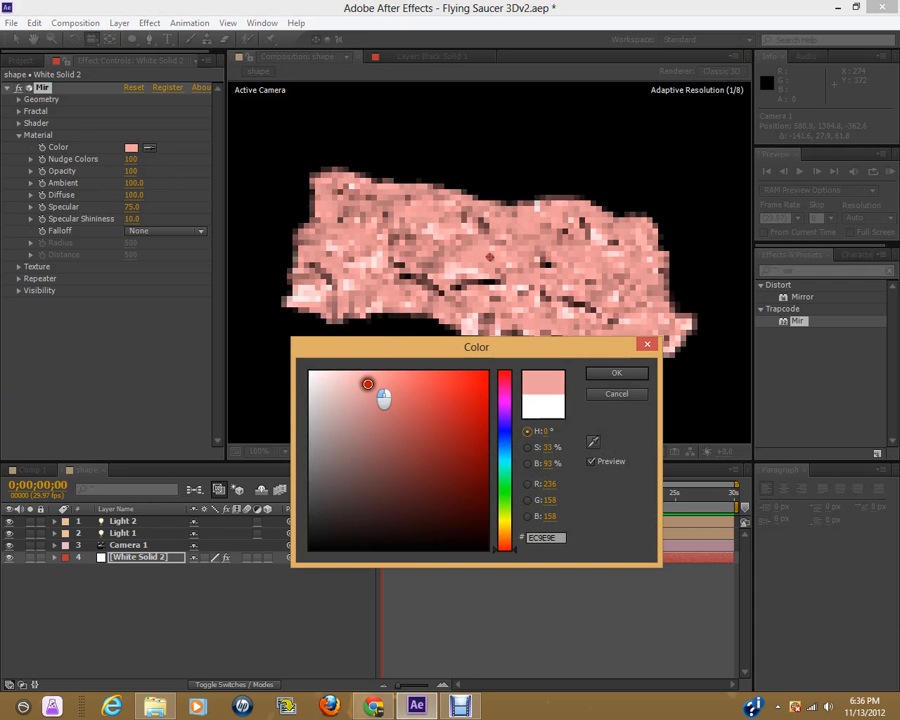
pyautogui.click(616, 375)
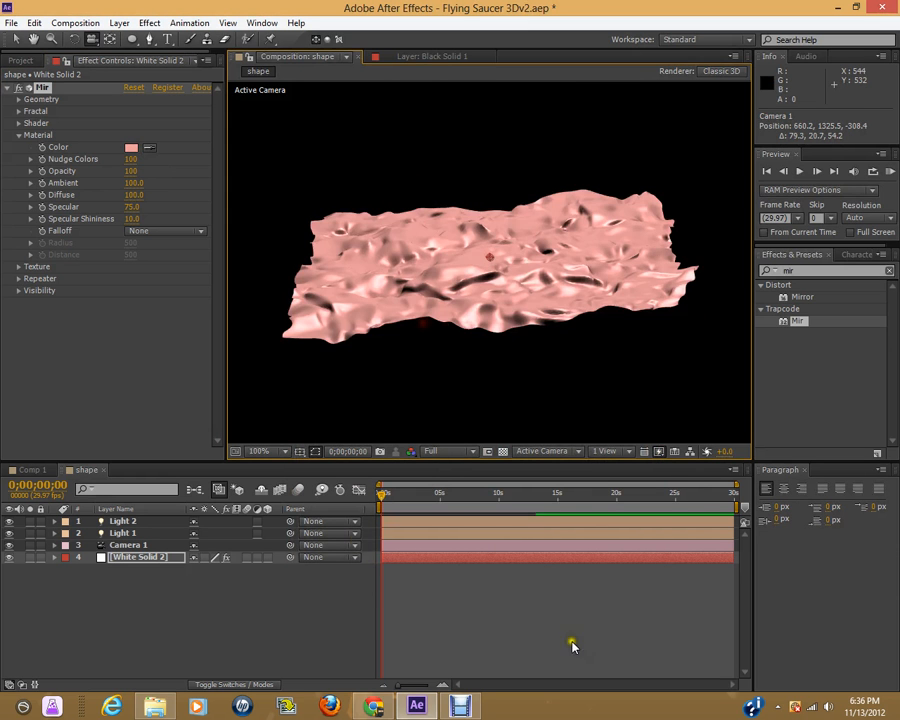
# - Change the mesh's material color to dark gray
pyautogui.click(130, 147)
pyautogui.moveTo(336, 442); pyautogui.dragTo(276, 484)
pyautogui.click(617, 373)
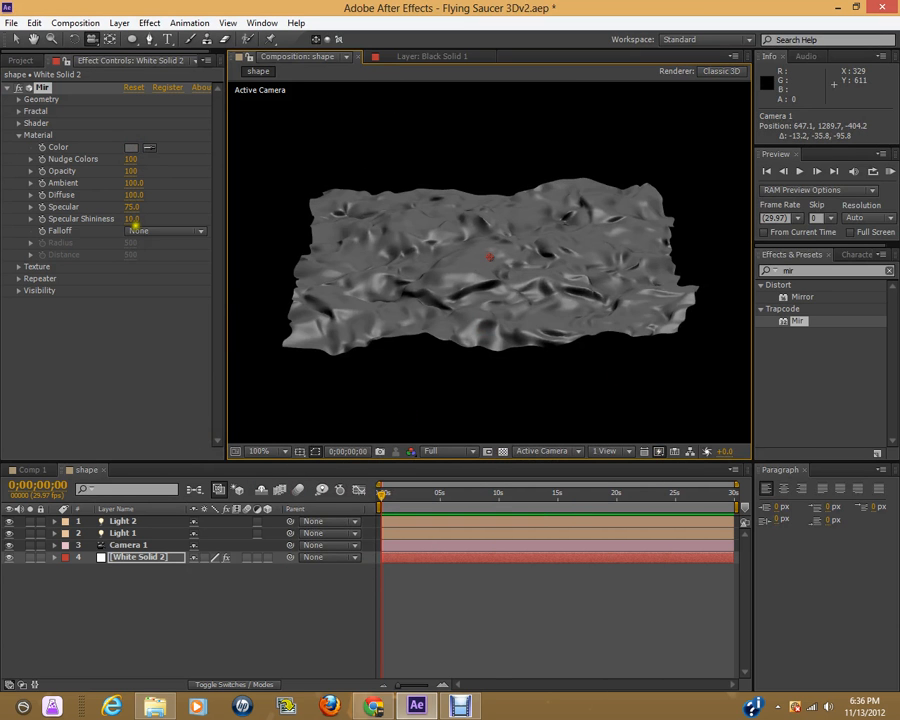
# - Try much stronger Specular values on the mesh material, then set the Specular to 100
pyautogui.moveTo(129, 204); pyautogui.dragTo(469, 381)
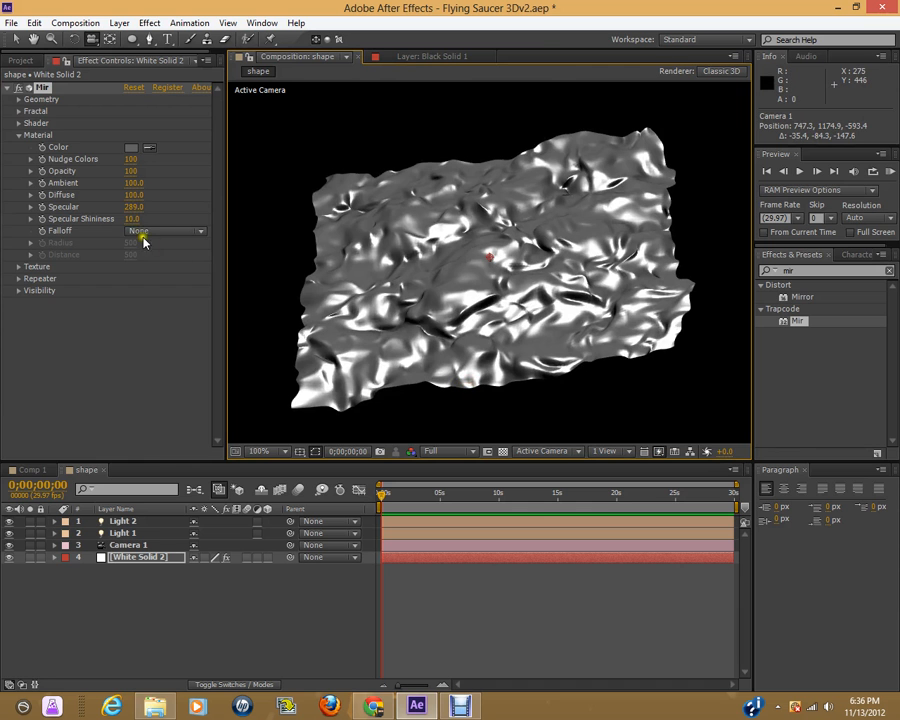
pyautogui.moveTo(133, 206); pyautogui.dragTo(456, 324)
pyautogui.click(133, 206)
pyautogui.write('100')
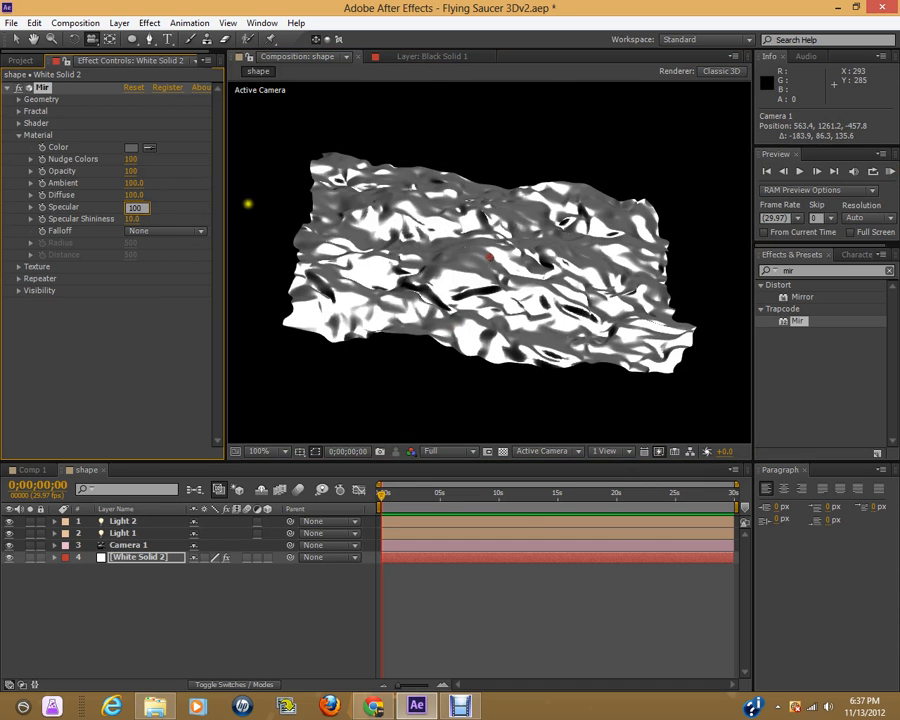
pyautogui.click(181, 185)
pyautogui.moveTo(486, 259); pyautogui.dragTo(424, 260)
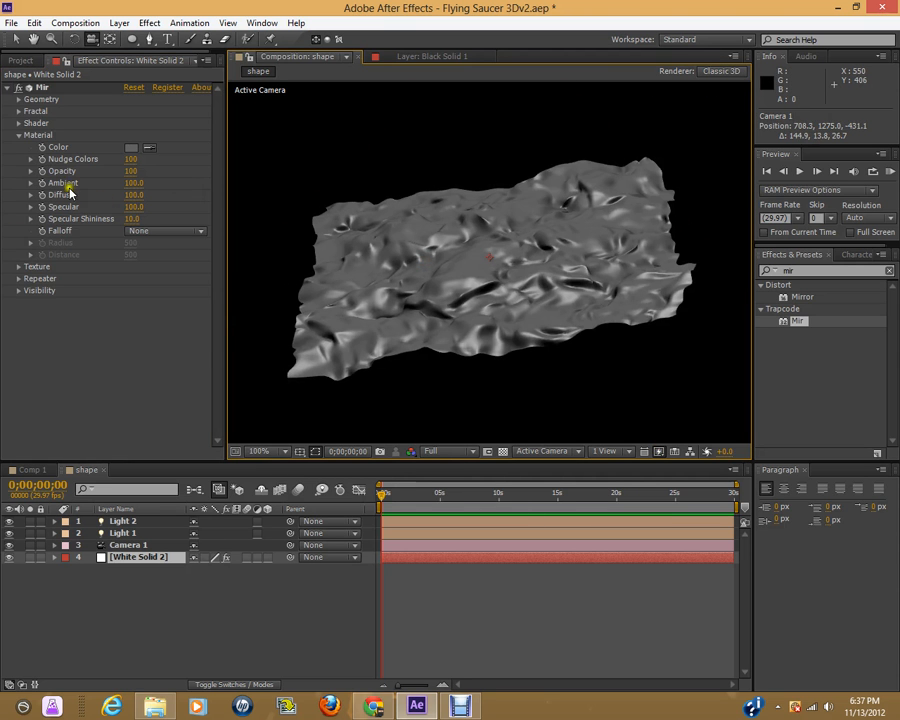
# - Collapse Mir's Material settings, check the Texture settings, and expand the Visibility settings
pyautogui.click(19, 135)
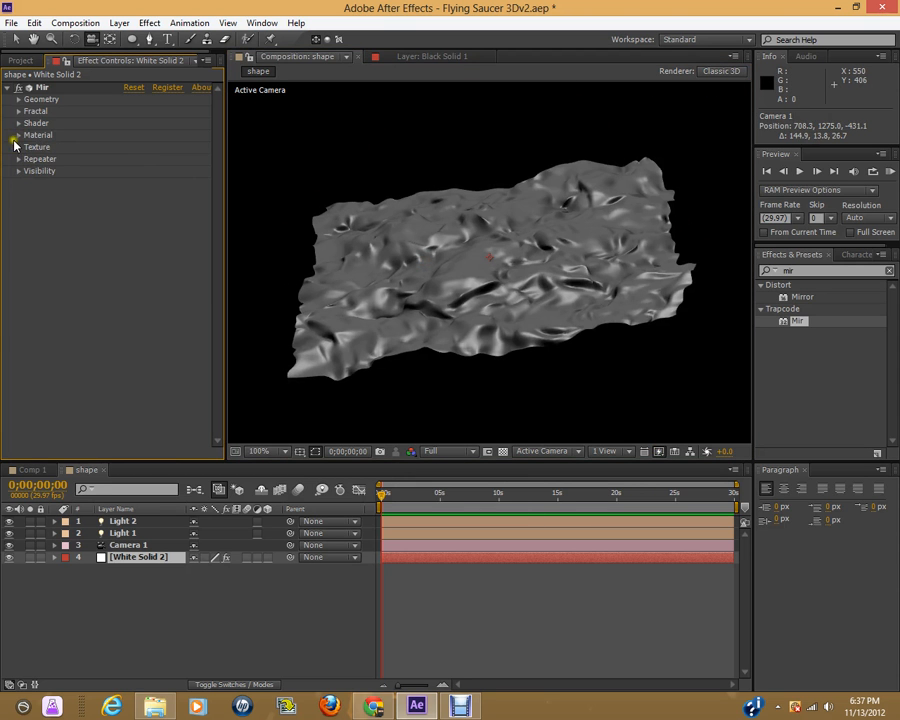
pyautogui.click(18, 148)
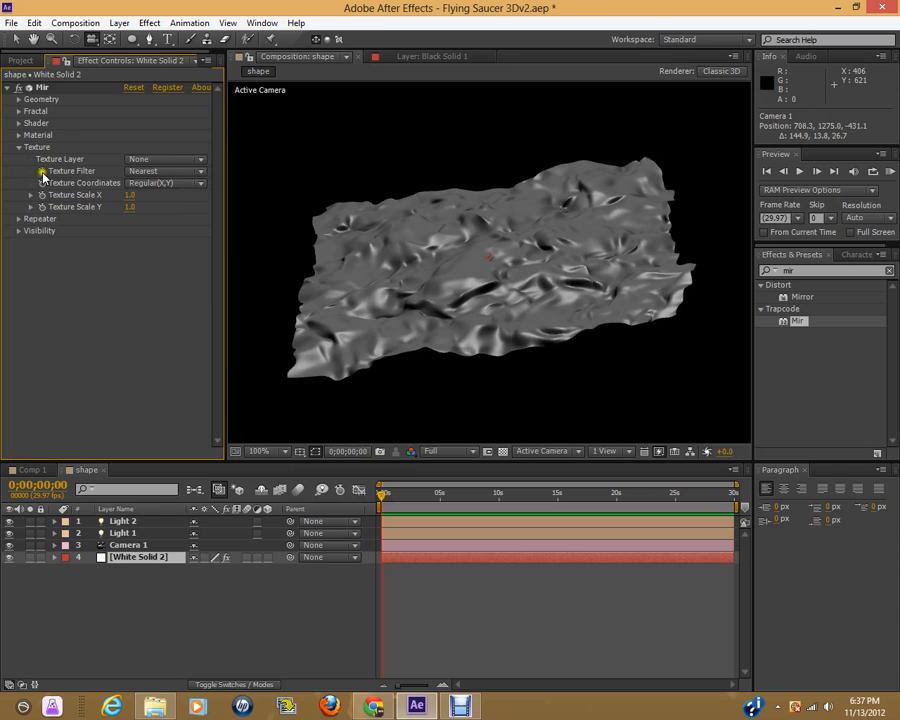
pyautogui.click(17, 148)
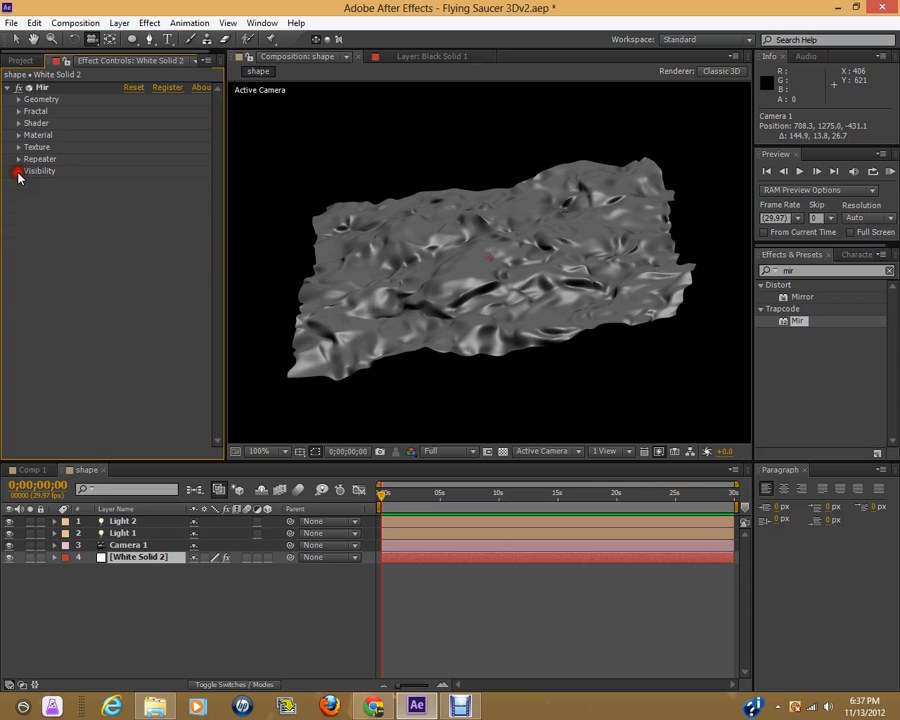
pyautogui.click(19, 172)
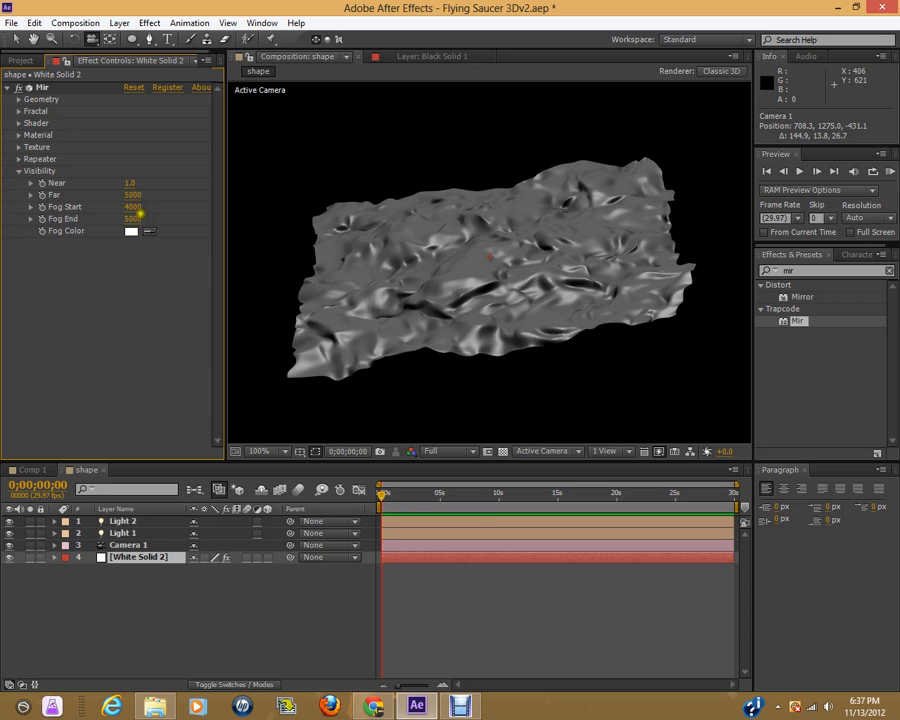
# - Set Mir's Fog Start to 0 and the Fog Color to black (000000)
pyautogui.write('0')
pyautogui.press('Return')
pyautogui.click(131, 231)
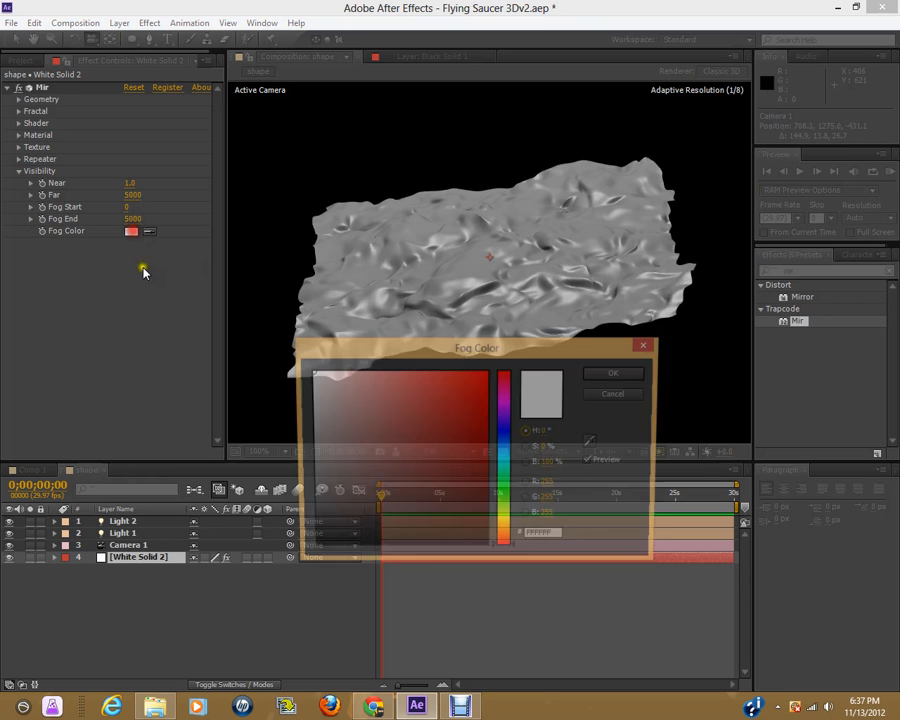
pyautogui.moveTo(342, 466); pyautogui.dragTo(310, 548)
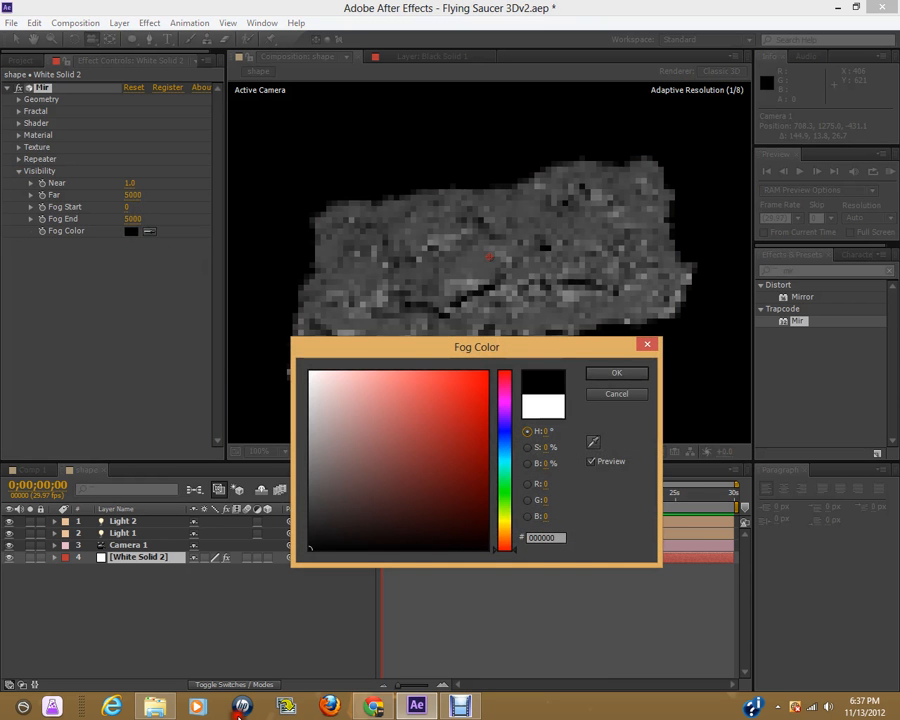
pyautogui.click(616, 373)
# - Set the Fog End to 1000 with the camera close to the mesh surface
pyautogui.moveTo(409, 321); pyautogui.dragTo(622, 25)
pyautogui.moveTo(443, 292); pyautogui.dragTo(452, 260)
pyautogui.moveTo(646, 325); pyautogui.dragTo(682, 304)
pyautogui.moveTo(486, 313); pyautogui.dragTo(584, 16)
pyautogui.moveTo(129, 217); pyautogui.dragTo(155, 220)
pyautogui.write('1')
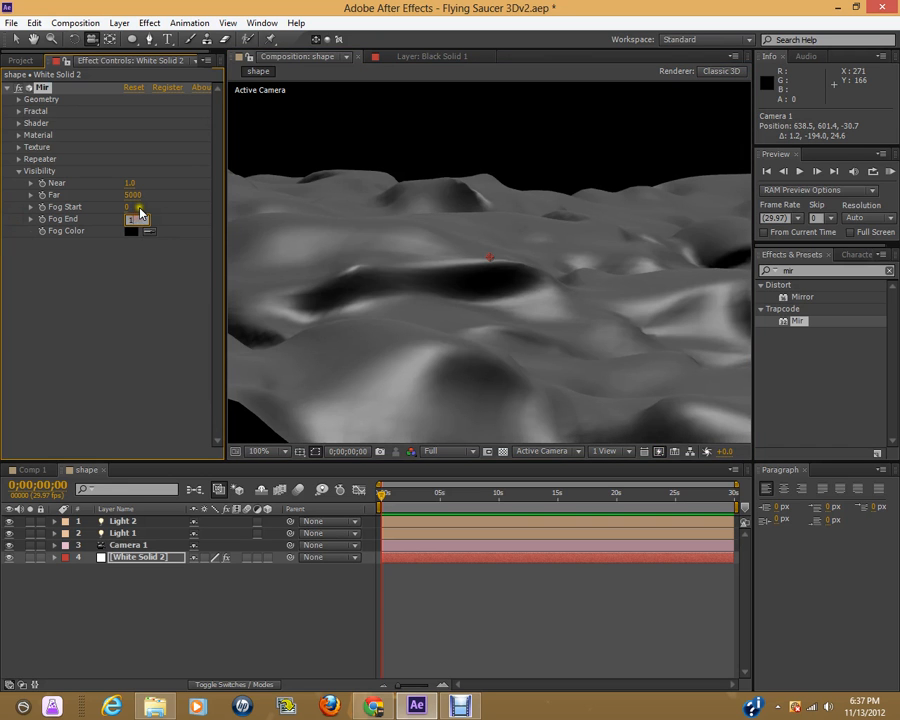
pyautogui.write('000')
pyautogui.click(184, 205)
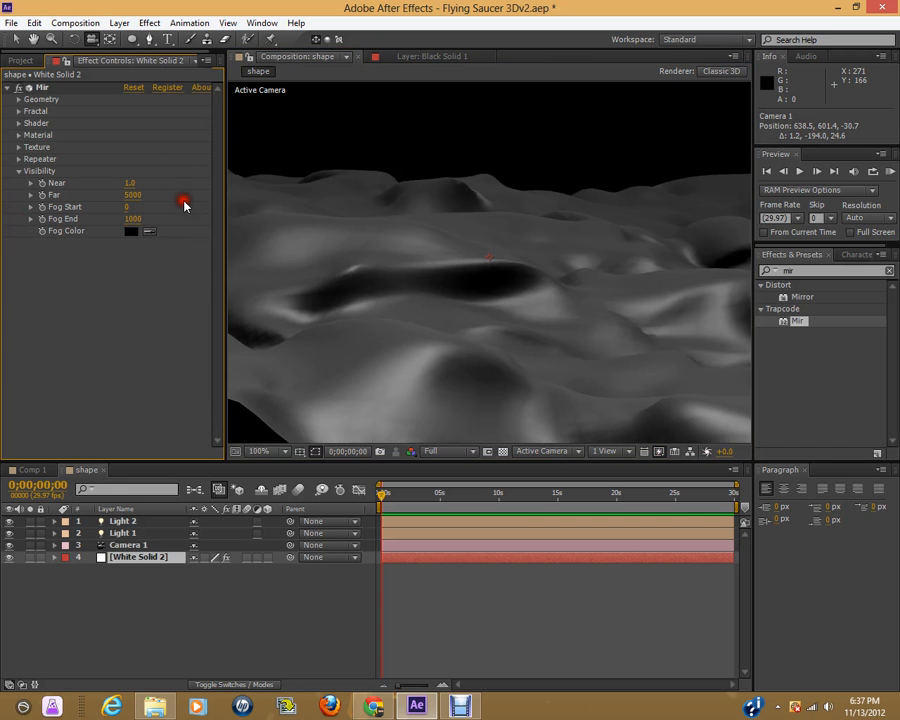
# - Lower the Fog End to 530, test it from different camera angles, and undo the last camera orbits
pyautogui.moveTo(133, 218); pyautogui.dragTo(150, 220)
pyautogui.click(378, 297)
pyautogui.moveTo(378, 297); pyautogui.dragTo(432, 307)
pyautogui.moveTo(549, 302); pyautogui.dragTo(487, 298)
pyautogui.scroll(-3, 542, 328)
pyautogui.scroll(4, 541, 328)
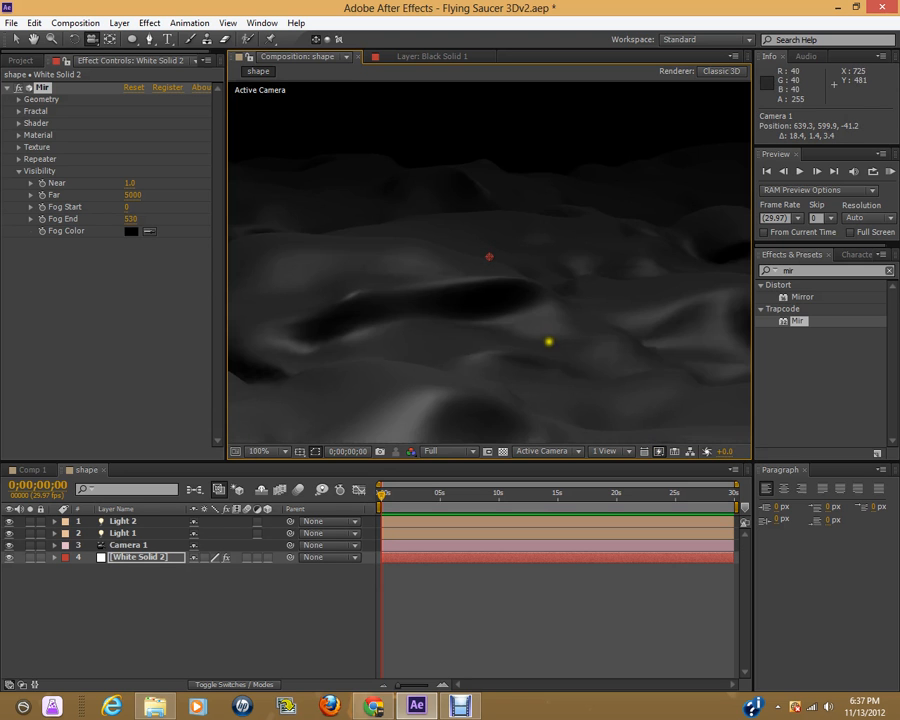
pyautogui.hotkey('ctrl', 'z')
pyautogui.hotkey('ctrl', 'z')
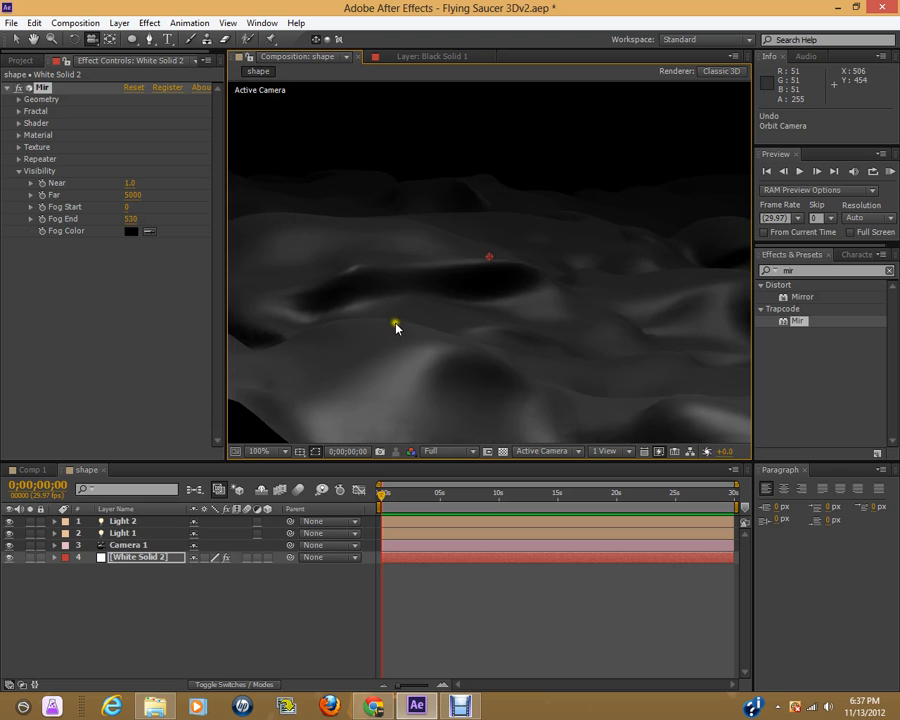
pyautogui.moveTo(389, 323); pyautogui.dragTo(364, 358)
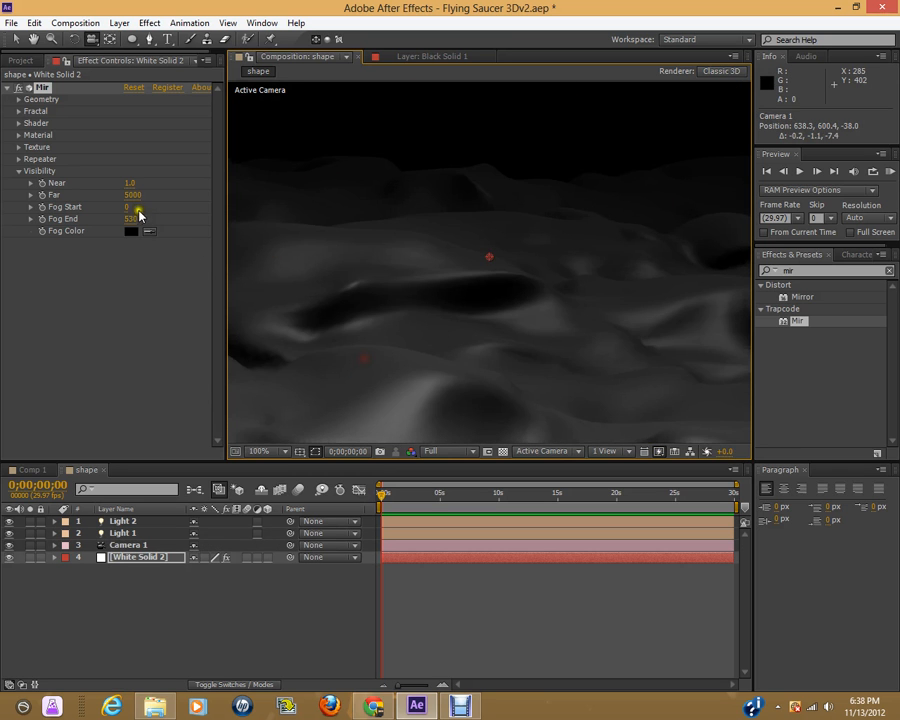
# - Set the Fog End to 3000 and the Fog Start to 2000
pyautogui.click(130, 218)
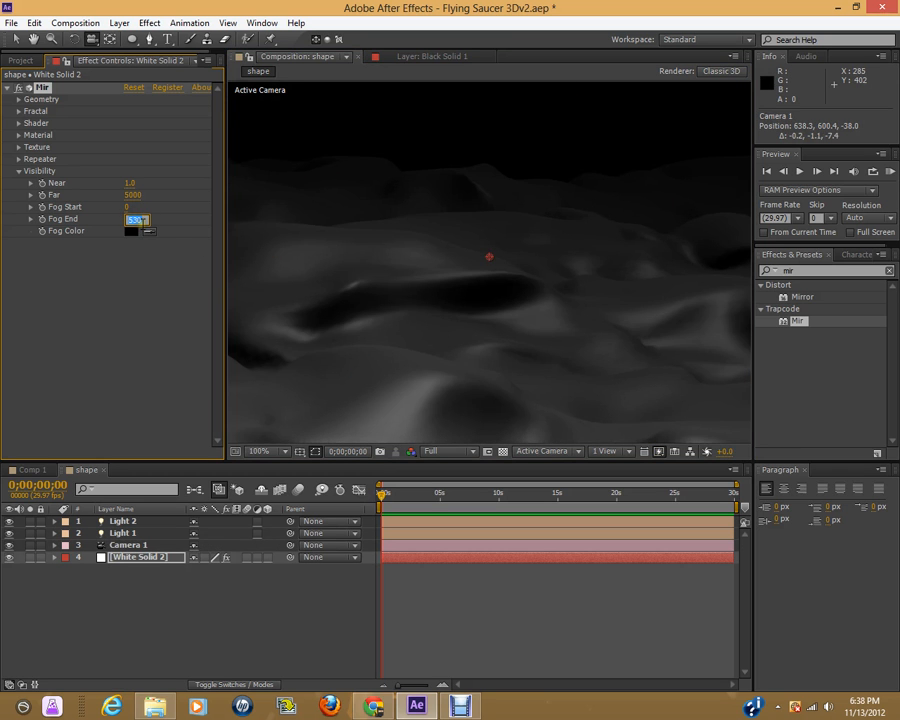
pyautogui.write('3000')
pyautogui.press('Return')
pyautogui.click(126, 207)
pyautogui.write('2000')
pyautogui.click(187, 229)
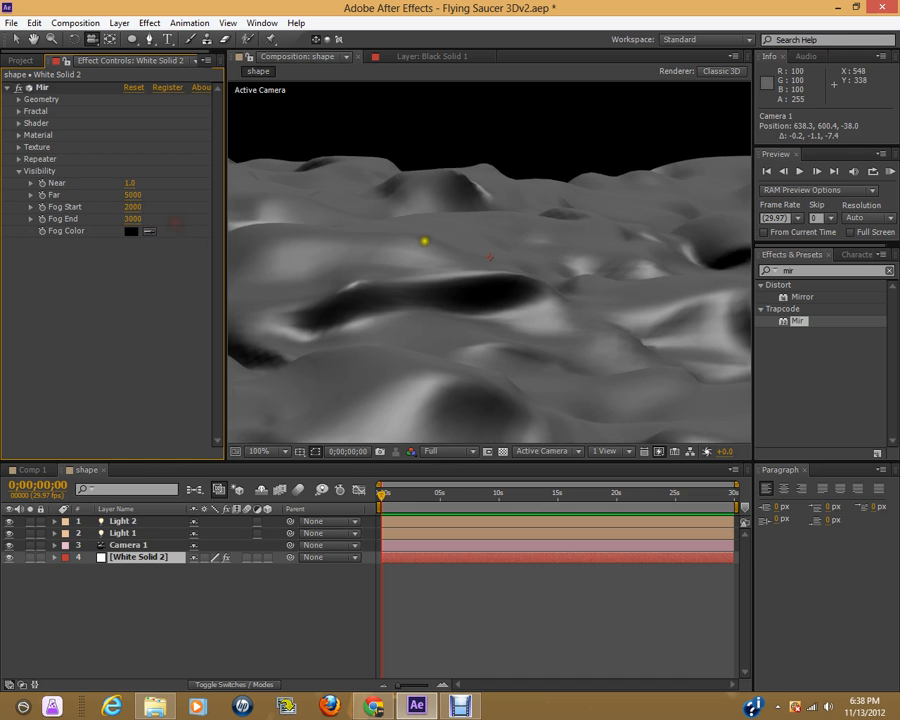
pyautogui.scroll(-2, 422, 320)
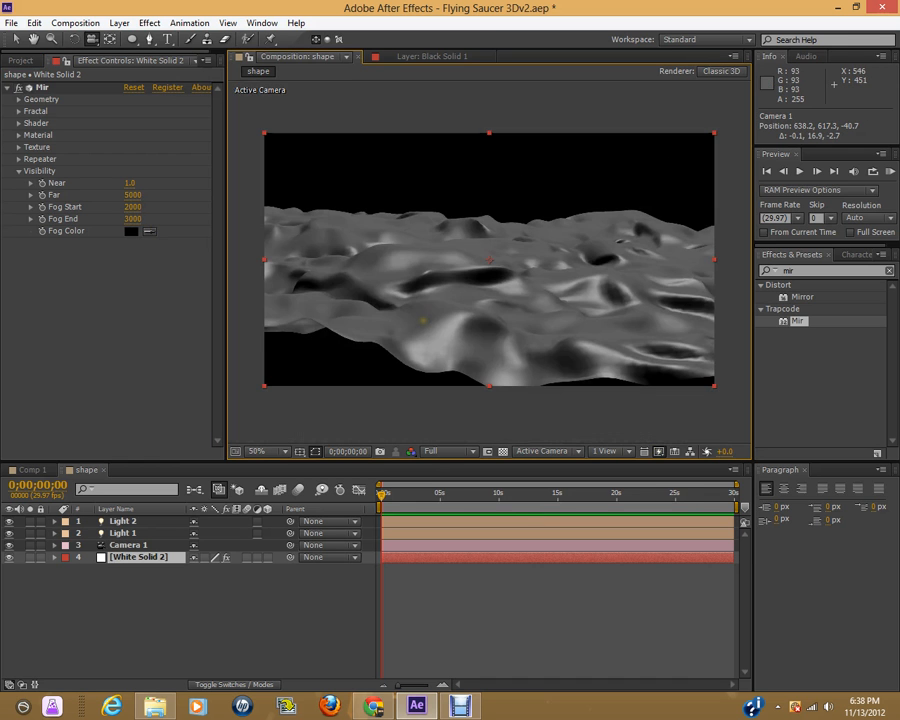
pyautogui.moveTo(427, 307); pyautogui.dragTo(508, 524)
pyautogui.scroll(-2, 496, 299)
pyautogui.scroll(2, 495, 299)
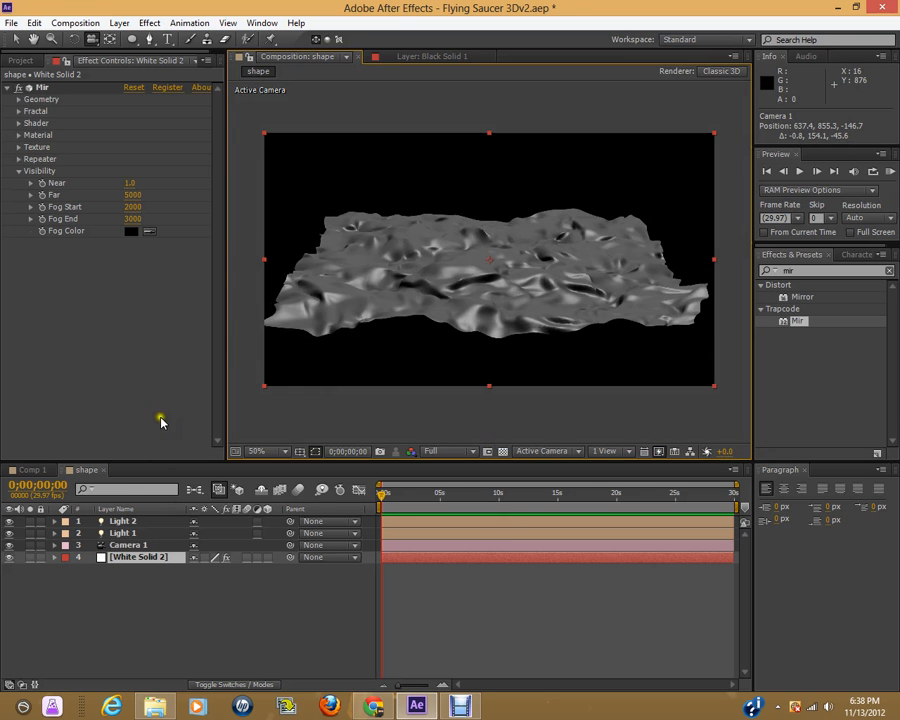
# - Examine the finished flying saucer in Comp 1 and return to the shape composition
pyautogui.click(40, 472)
pyautogui.moveTo(442, 305); pyautogui.dragTo(416, 303)
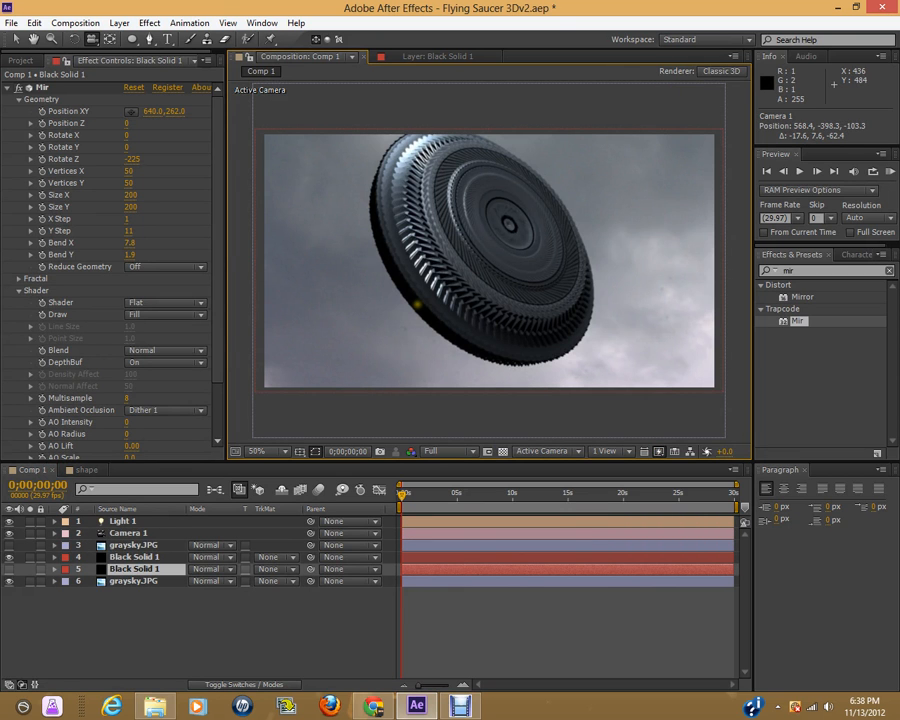
pyautogui.click(86, 470)
pyautogui.click(38, 471)
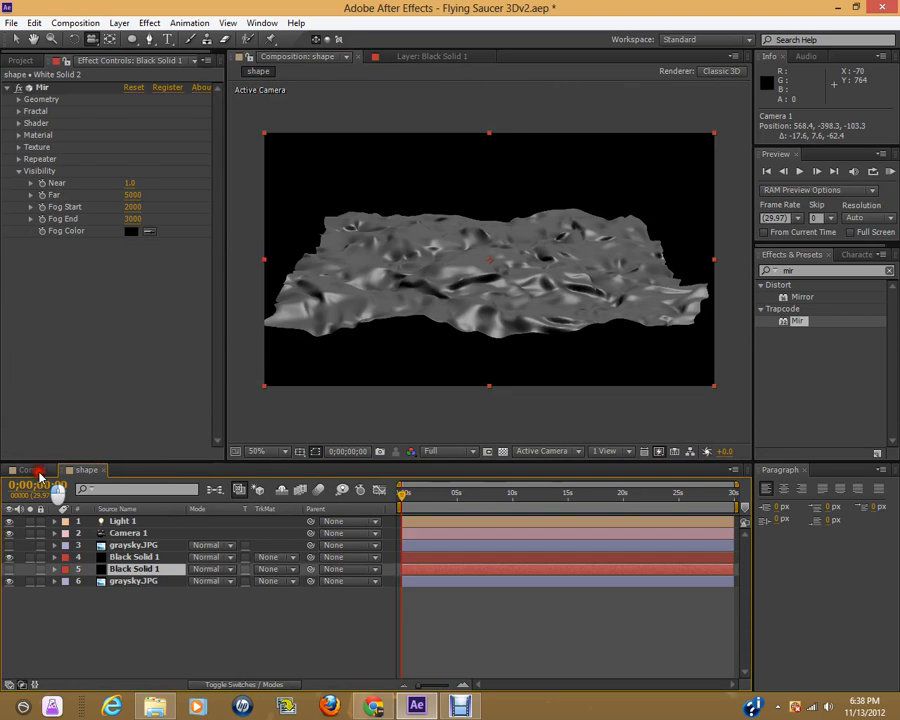
pyautogui.click(78, 469)
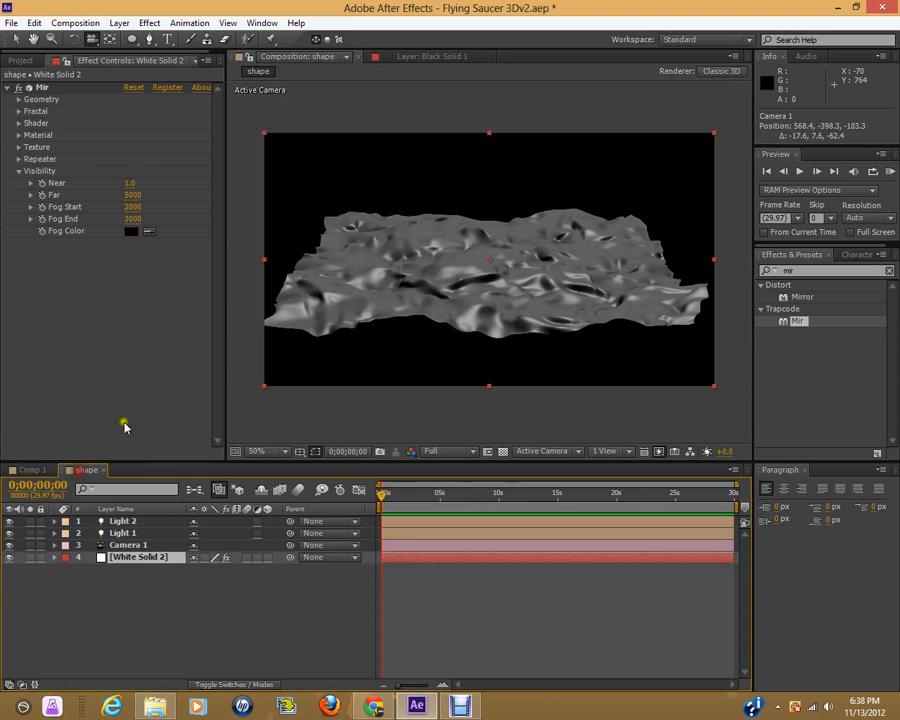
# - Expand Mir's Fractal settings and raise the Amplitude to 223 to distort the mesh strongly
pyautogui.click(19, 99)
pyautogui.click(19, 99)
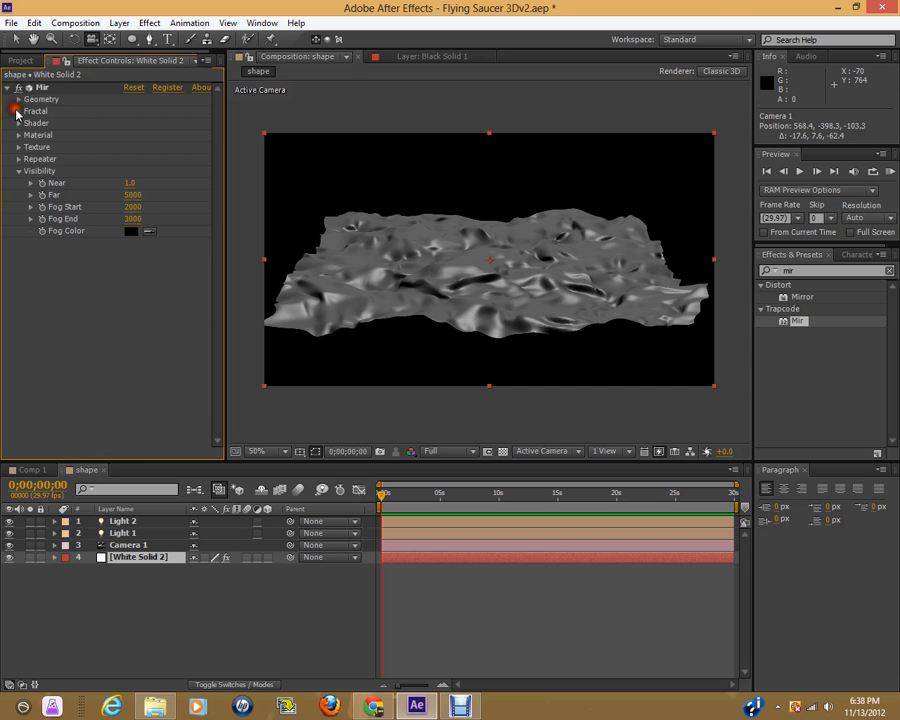
pyautogui.click(18, 111)
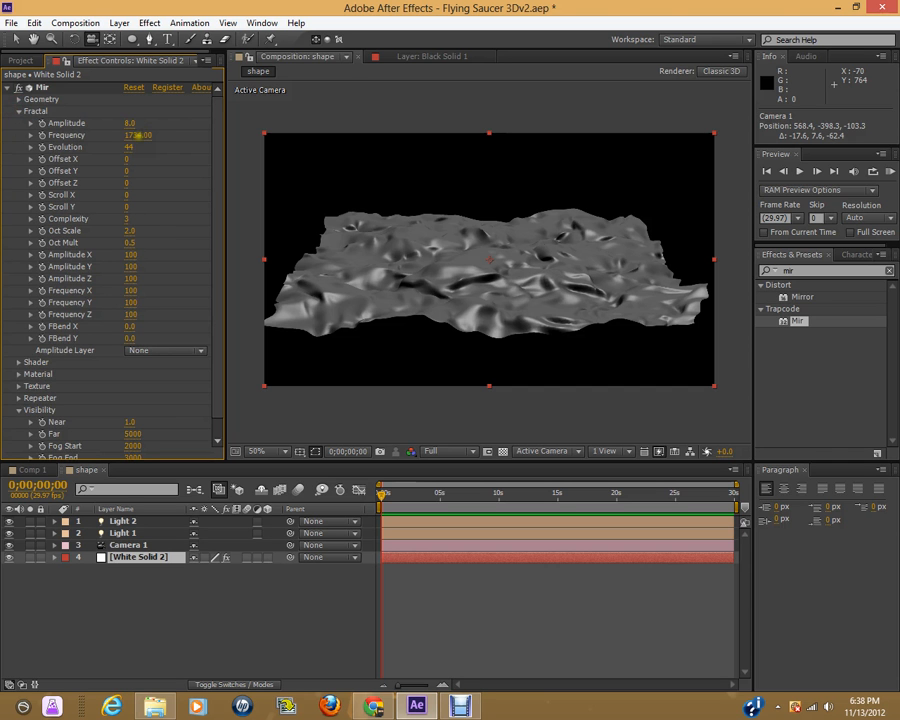
pyautogui.moveTo(130, 121); pyautogui.dragTo(290, 131)
pyautogui.scroll(-3, 422, 250)
pyautogui.scroll(3, 421, 251)
pyautogui.moveTo(408, 366); pyautogui.dragTo(503, 178)
pyautogui.moveTo(522, 125); pyautogui.dragTo(413, 572)
pyautogui.moveTo(500, 267); pyautogui.dragTo(524, 141)
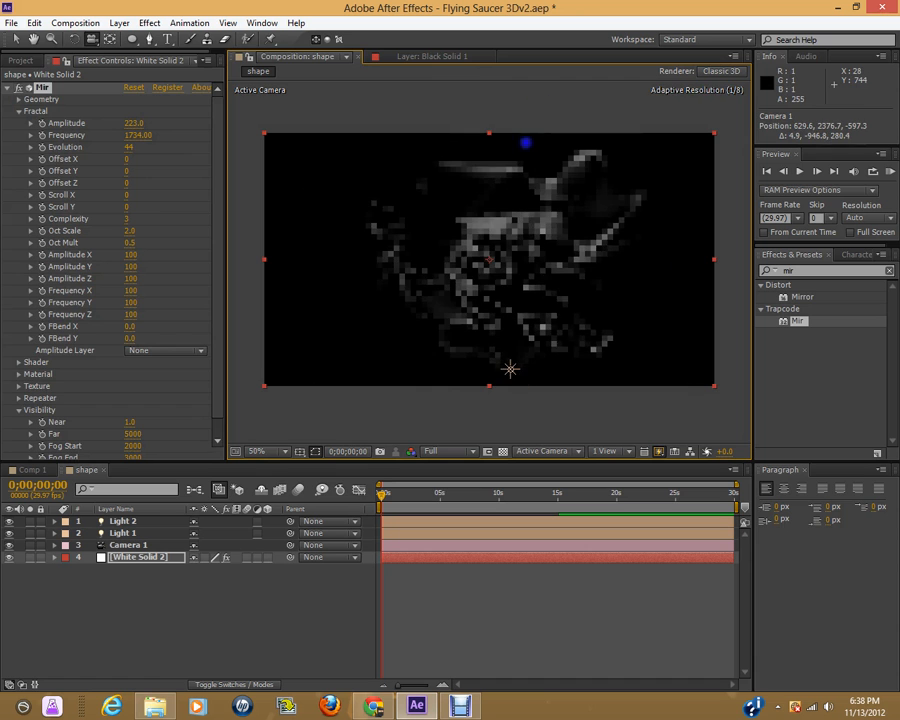
# - Raise Mir's Fog Start to 9350 and Fog End to 28690
pyautogui.scroll(-1, 92, 404)
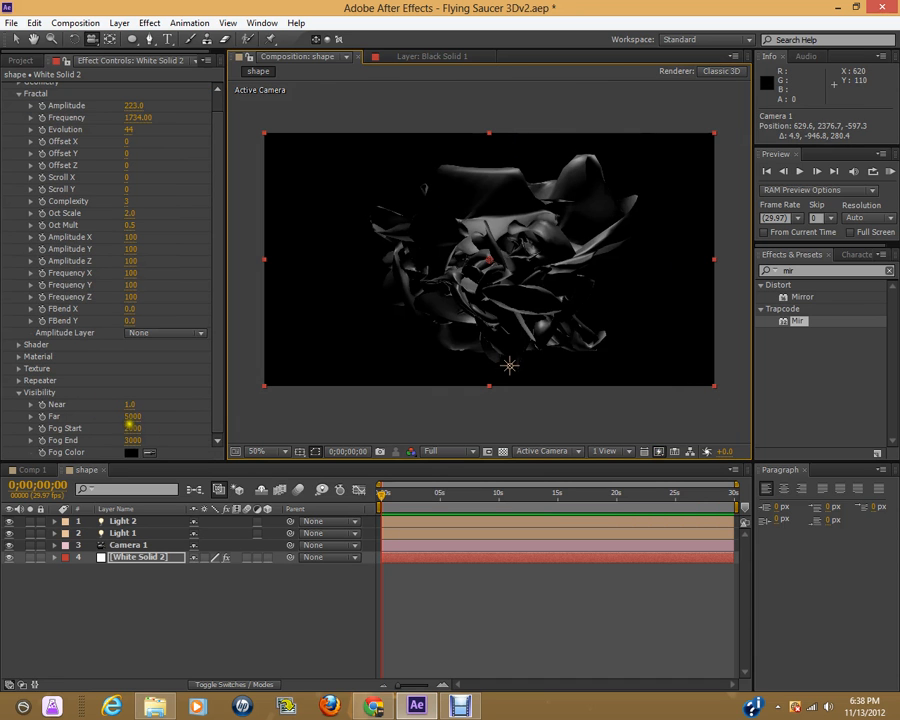
pyautogui.moveTo(141, 427); pyautogui.dragTo(599, 362)
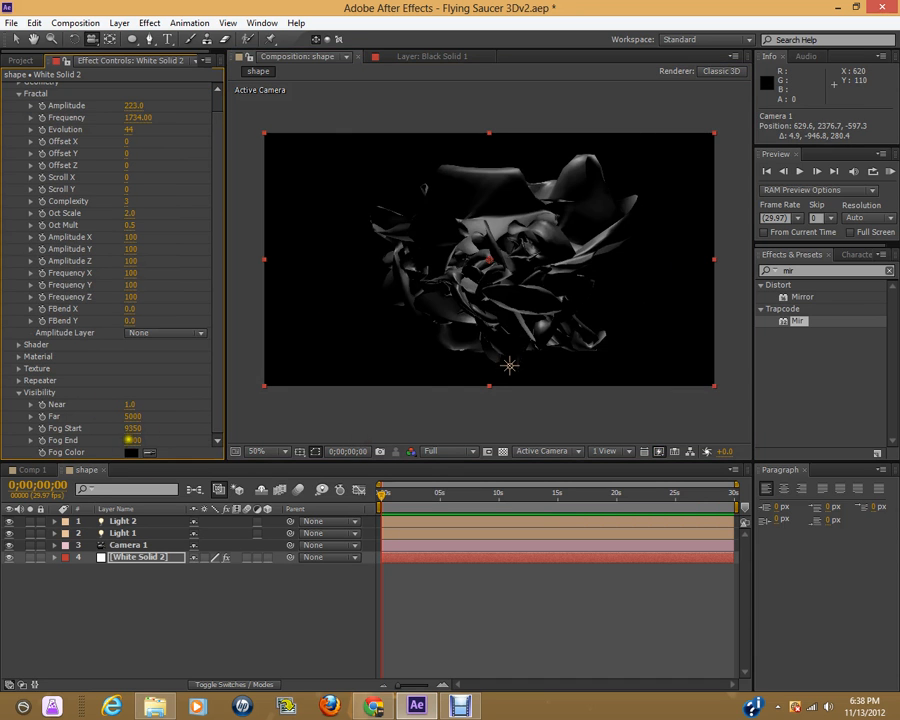
pyautogui.moveTo(132, 440); pyautogui.dragTo(603, 440)
pyautogui.moveTo(873, 400); pyautogui.dragTo(645, 422)
pyautogui.moveTo(128, 441); pyautogui.dragTo(360, 354)
pyautogui.moveTo(129, 441); pyautogui.dragTo(753, 421)
pyautogui.moveTo(545, 313); pyautogui.dragTo(530, 243)
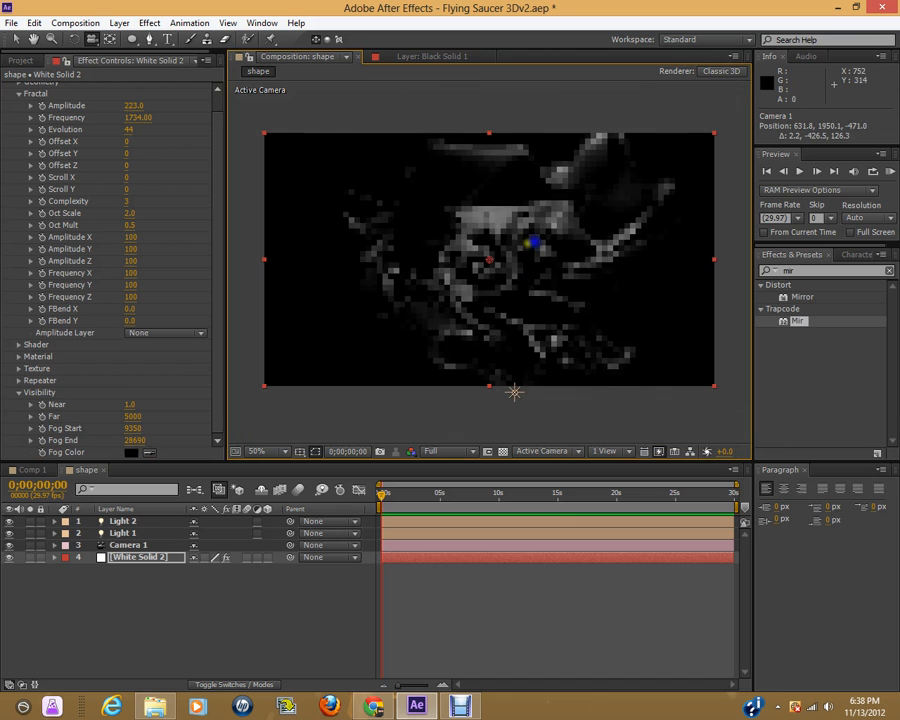
# - Raise the intensity of Light 2 to 232% and Light 1 to 197%, checking the mesh from several angles
pyautogui.click(158, 521)
pyautogui.press('t')
pyautogui.moveTo(192, 545); pyautogui.dragTo(263, 542)
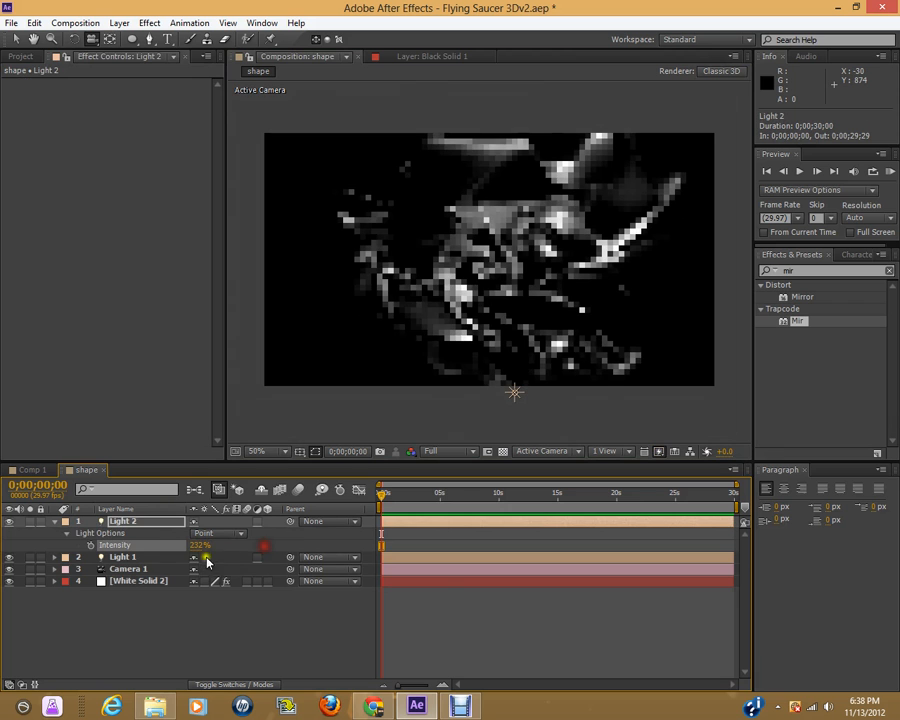
pyautogui.click(125, 557)
pyautogui.press('t')
pyautogui.moveTo(200, 580); pyautogui.dragTo(304, 548)
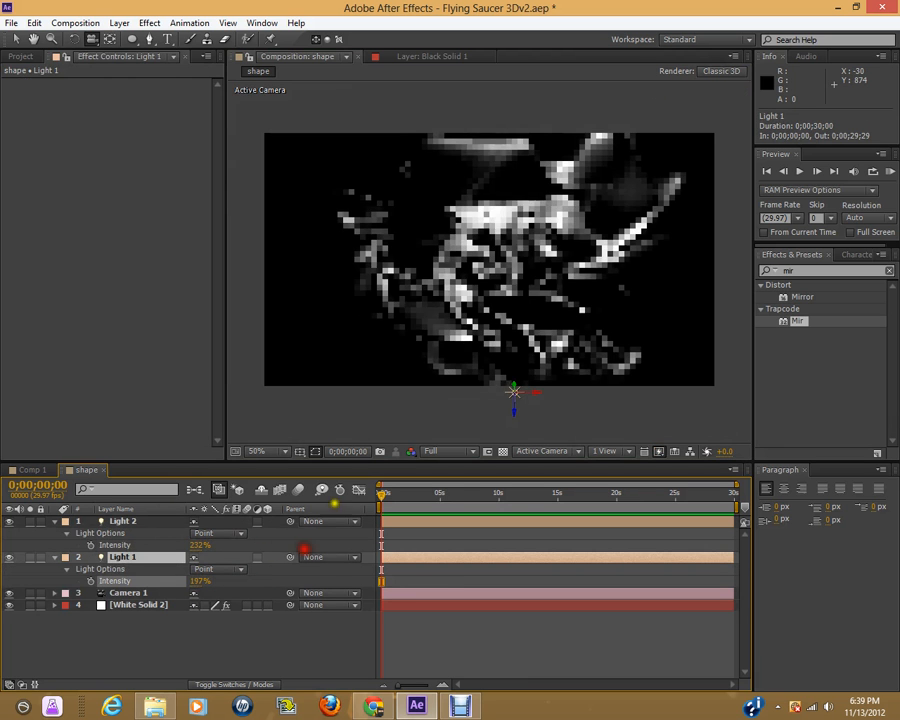
pyautogui.moveTo(480, 314); pyautogui.dragTo(446, 316)
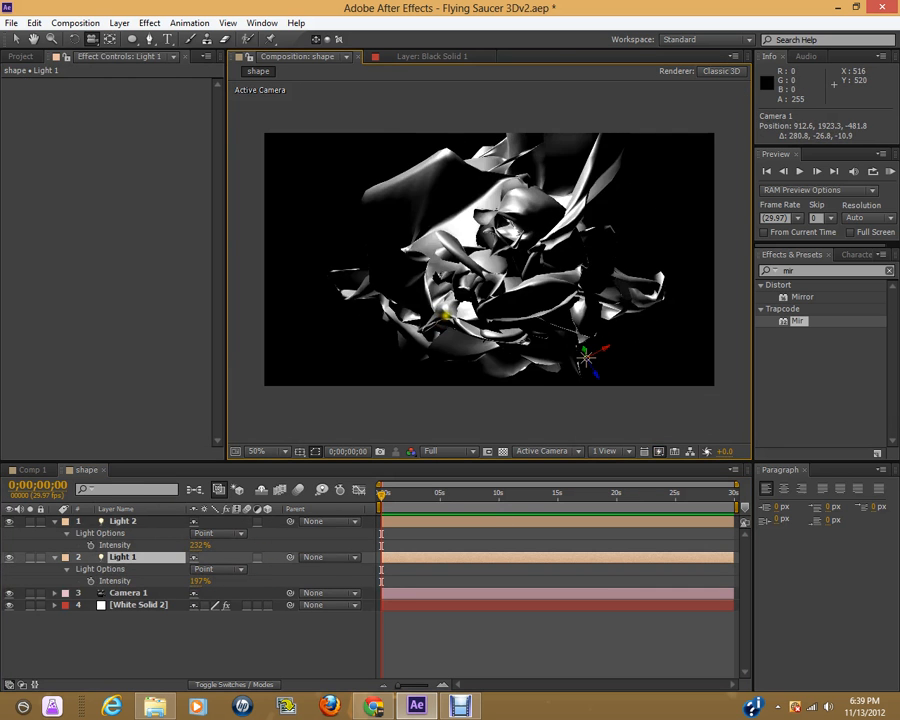
pyautogui.scroll(-1, 480, 292)
pyautogui.scroll(1, 483, 281)
pyautogui.moveTo(485, 277); pyautogui.dragTo(440, 314)
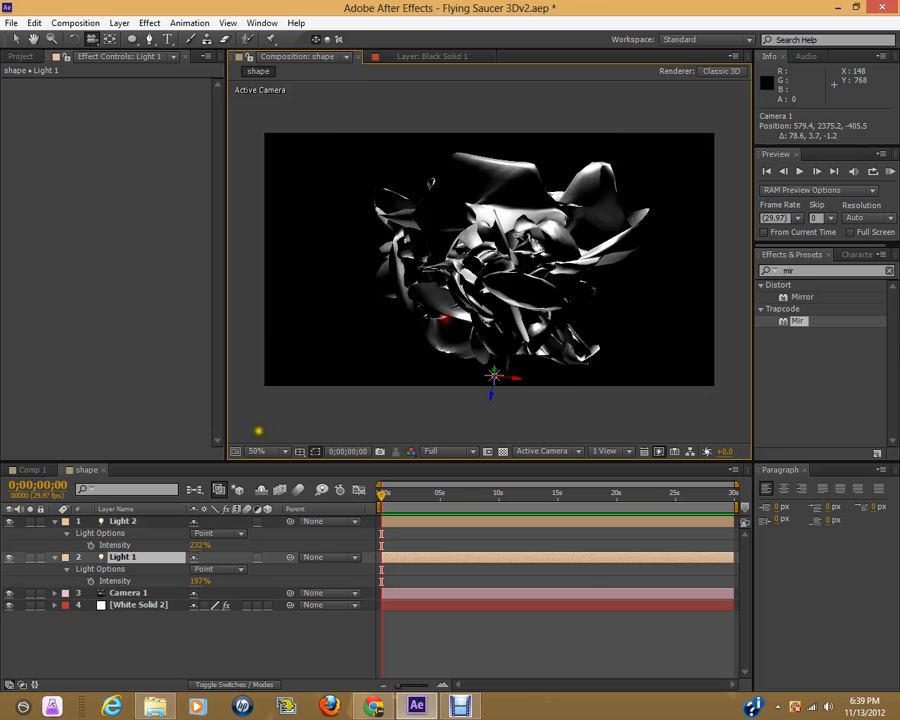
# - Collapse both lights' properties and select the White Solid 2 layer to show its Mir settings again
pyautogui.click(55, 521)
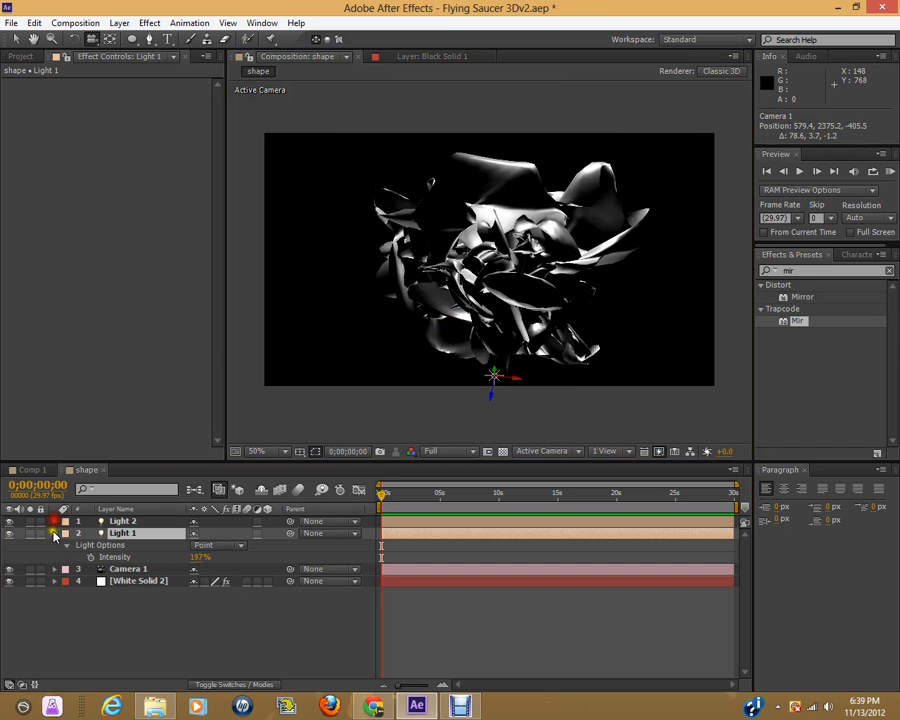
pyautogui.click(54, 533)
pyautogui.click(124, 556)
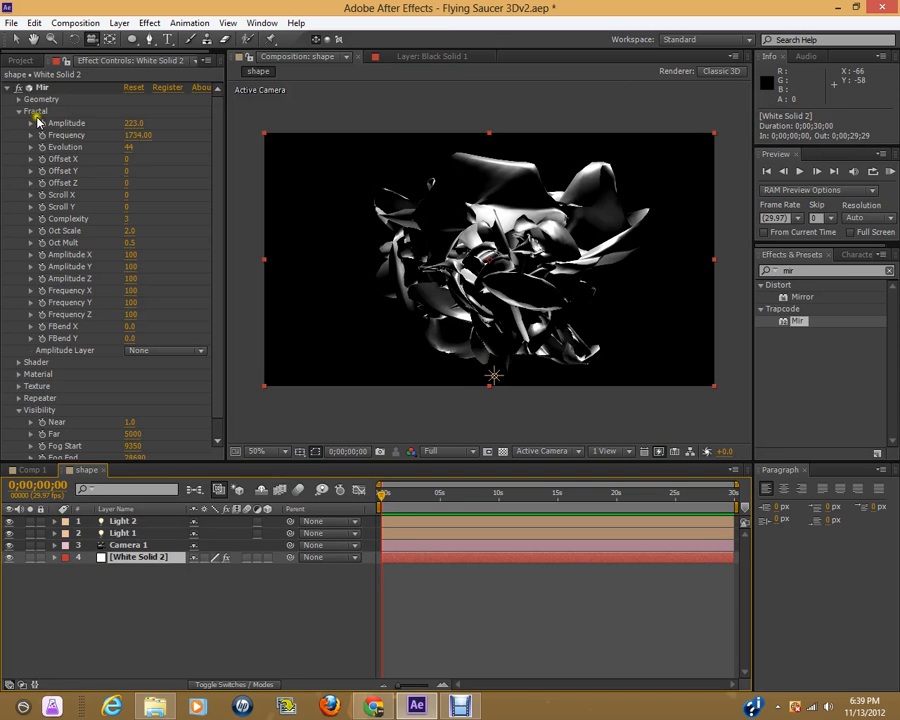
pyautogui.scroll(-1, 44, 342)
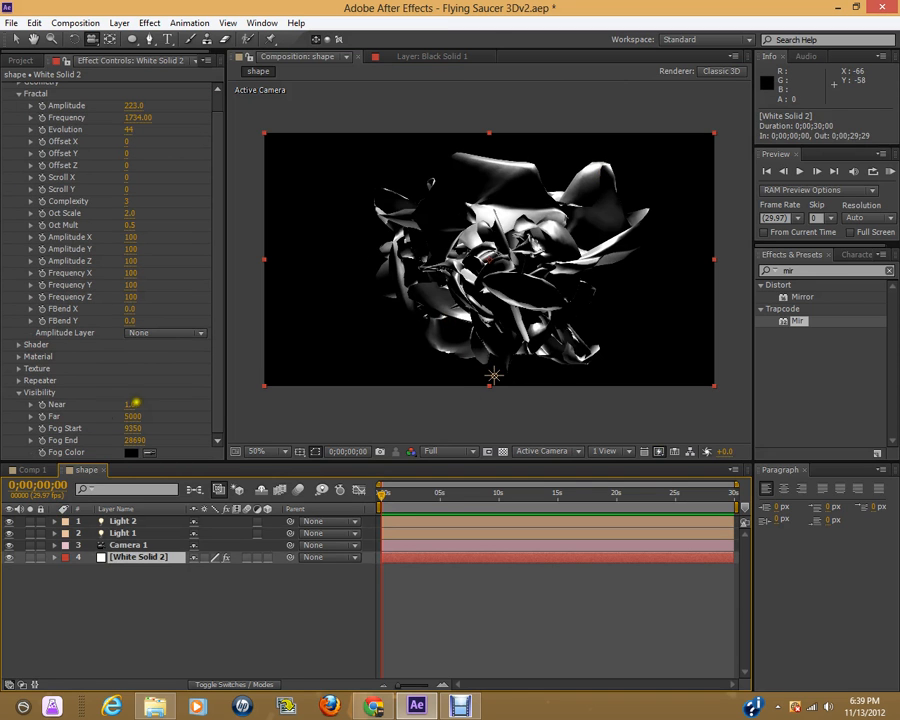
pyautogui.moveTo(458, 293); pyautogui.dragTo(416, 297)
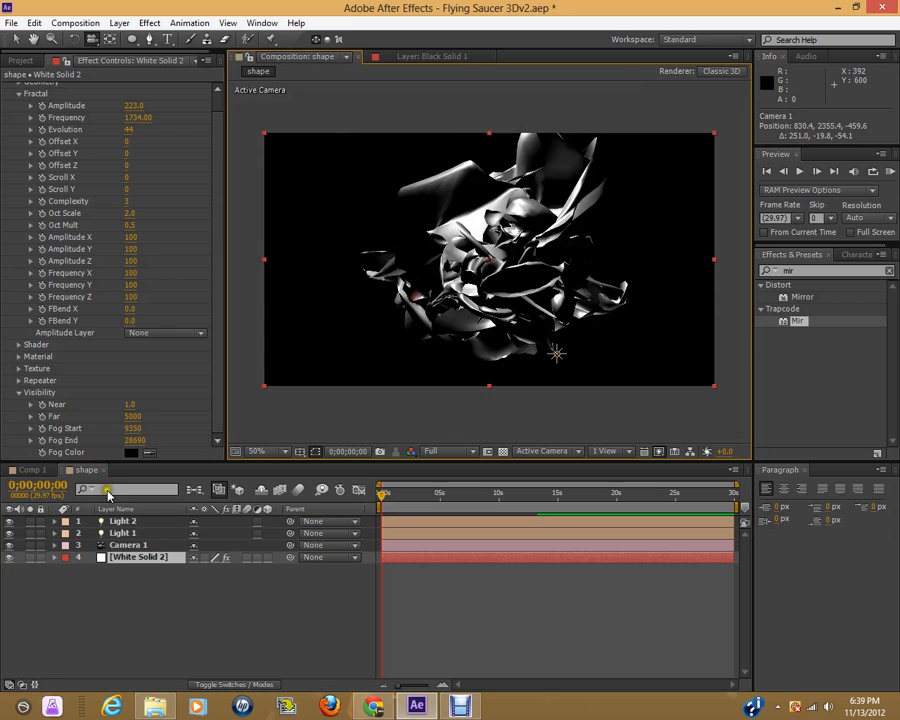
# - Collapse Mir's Visibility settings, expand the Repeater settings and set Instances to 90
pyautogui.click(17, 393)
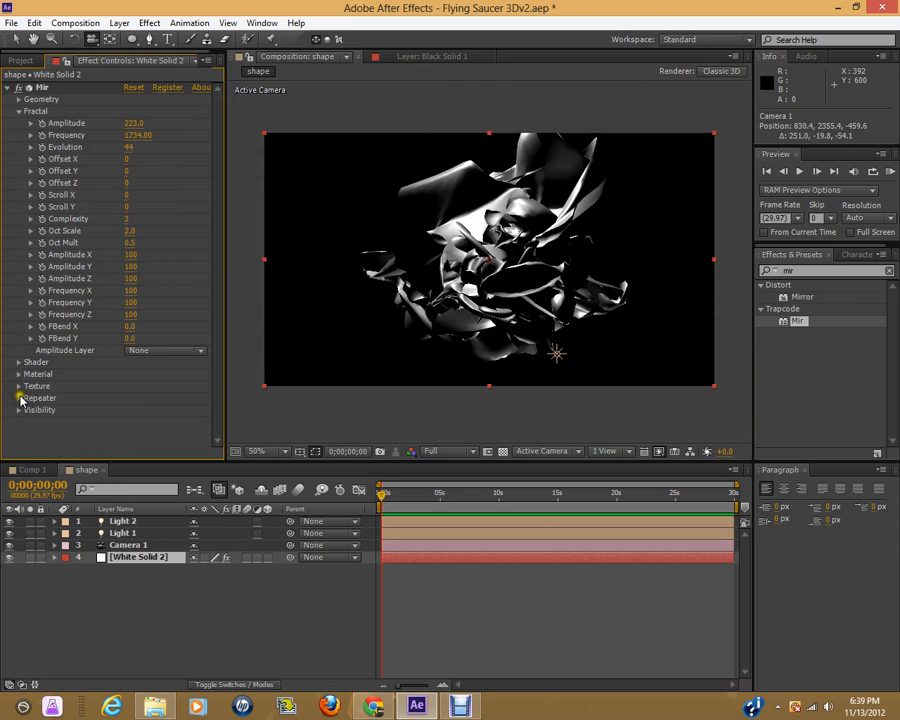
pyautogui.click(18, 398)
pyautogui.scroll(-3, 18, 400)
pyautogui.scroll(-1, 168, 330)
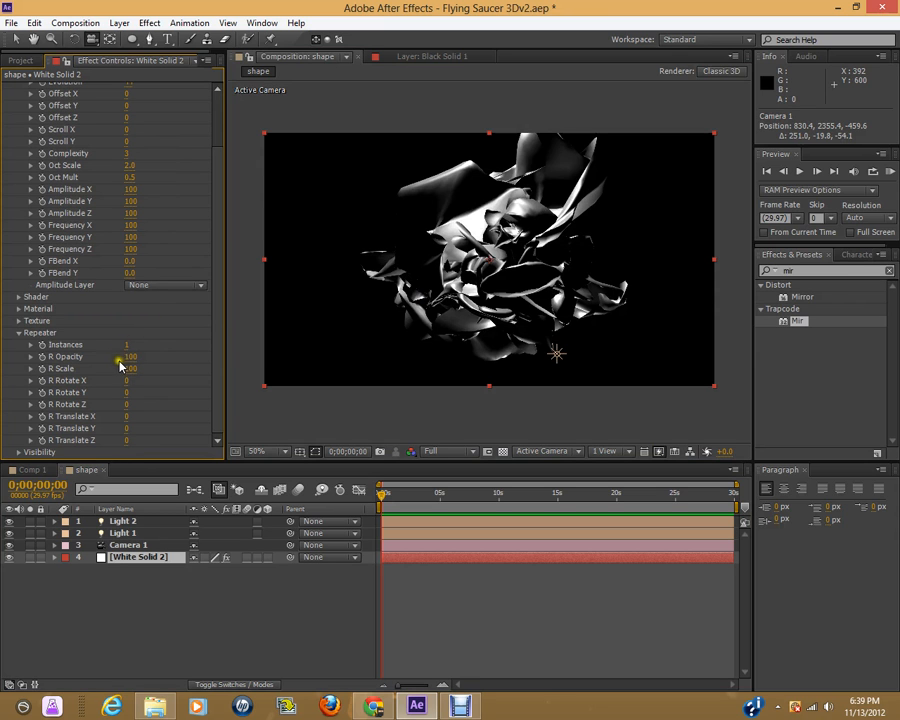
pyautogui.click(125, 344)
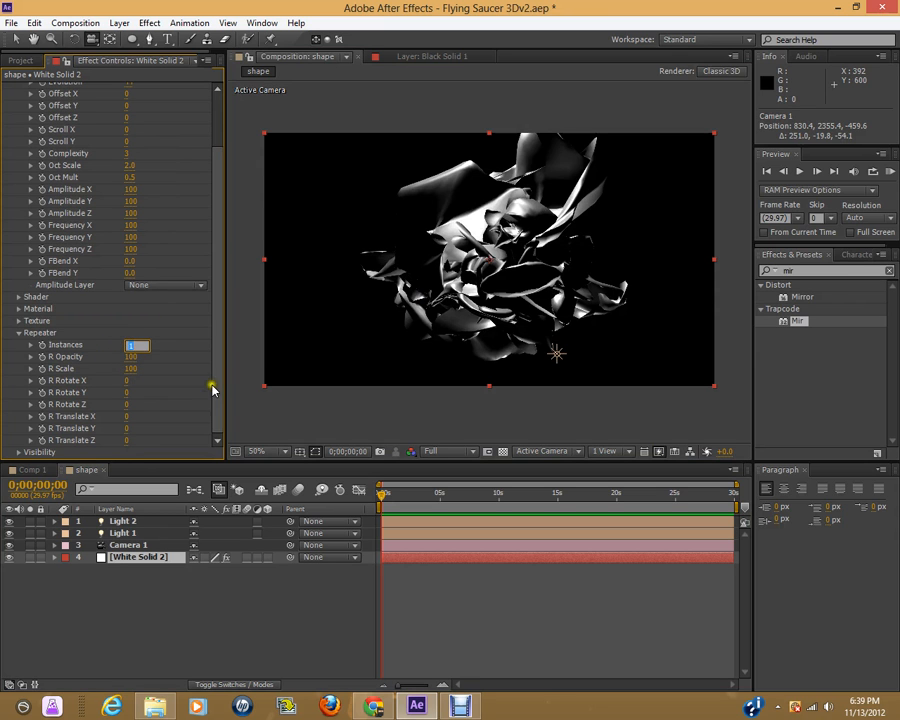
pyautogui.click(213, 391)
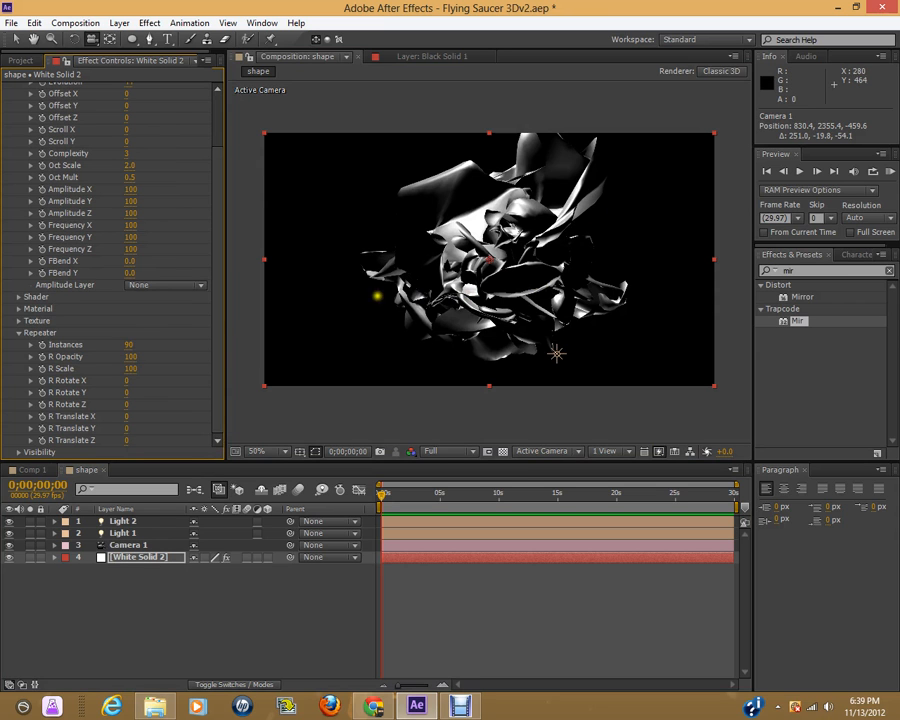
# - Set the Repeater's R Rotate X to 4 to fan the mesh copies into a ring, checking it from several angles
pyautogui.click(127, 380)
pyautogui.click(178, 395)
pyautogui.moveTo(558, 252); pyautogui.dragTo(555, 253)
pyautogui.moveTo(557, 352); pyautogui.dragTo(616, 244)
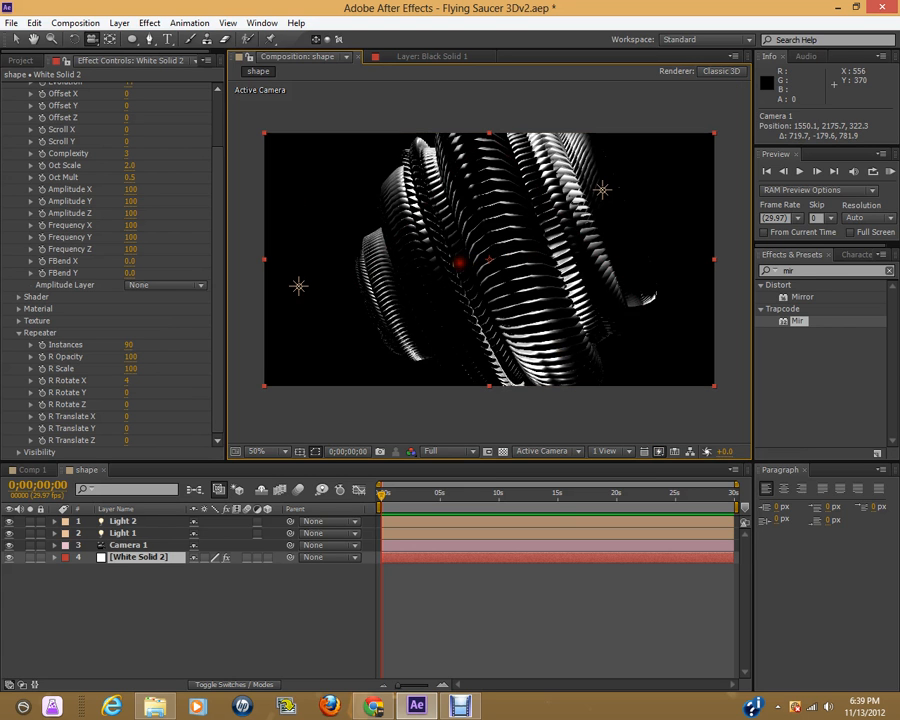
pyautogui.moveTo(452, 253)
pyautogui.mouseDown()
pyautogui.moveTo(456, 269)
pyautogui.moveTo(432, 235)
pyautogui.mouseUp()
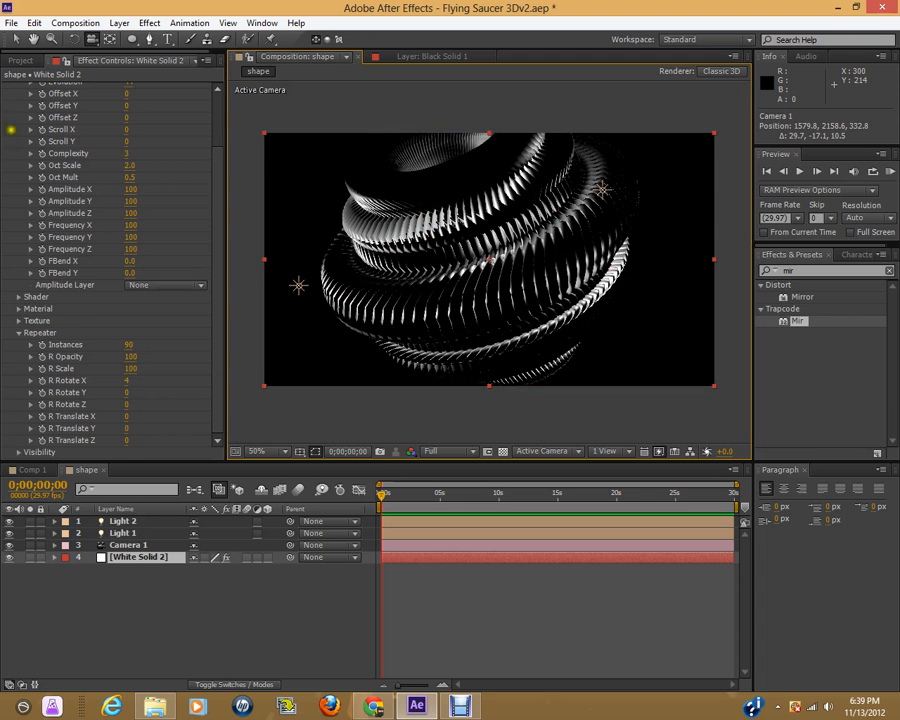
# - Collapse Mir's Fractal settings, expand Geometry and set Reduce Geometry to 2x
pyautogui.scroll(3, 55, 213)
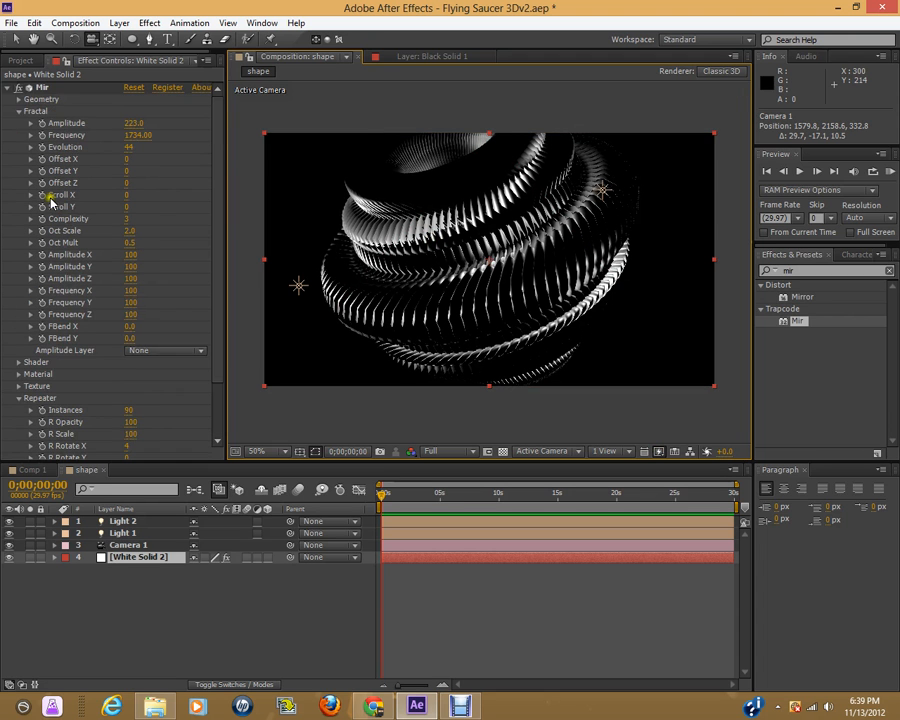
pyautogui.click(19, 111)
pyautogui.click(18, 99)
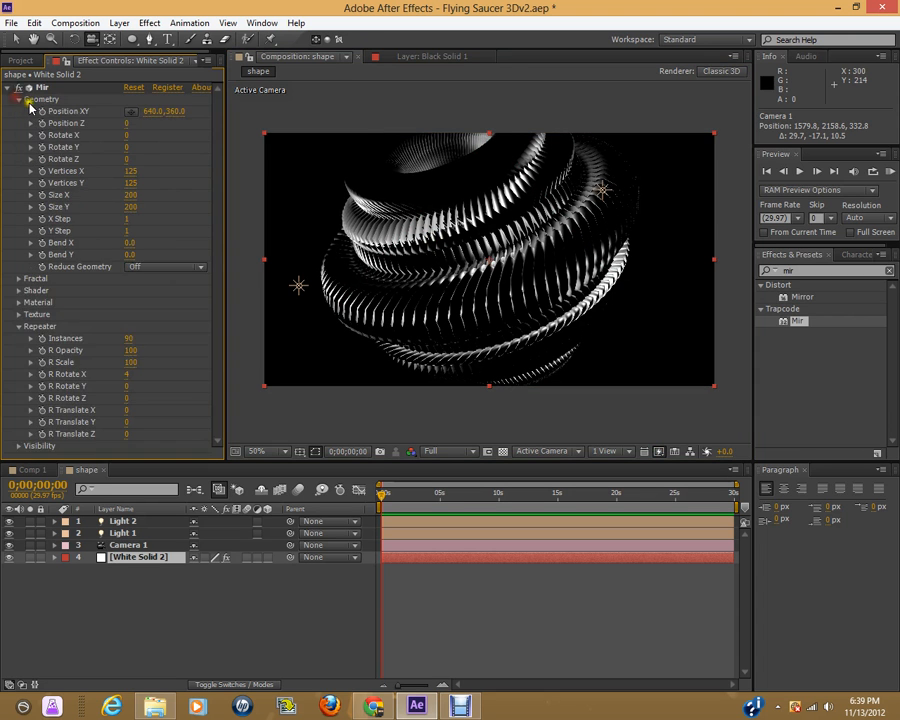
pyautogui.click(158, 268)
pyautogui.click(166, 313)
pyautogui.moveTo(452, 208); pyautogui.dragTo(476, 260)
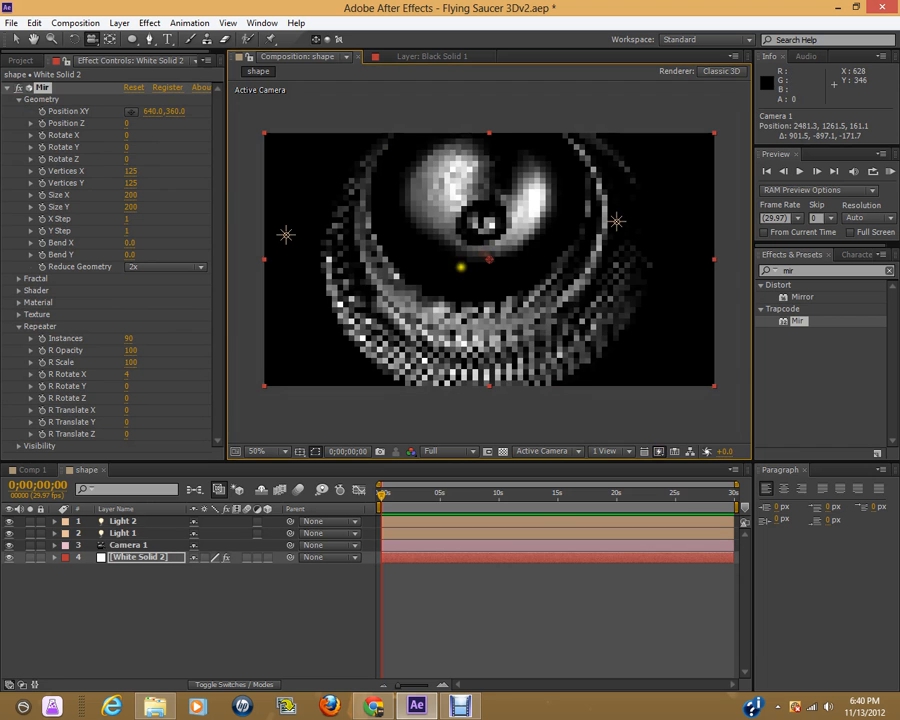
# - Raise Reduce Geometry to 4x and inspect the simplified mesh from other angles
pyautogui.click(168, 328)
pyautogui.moveTo(443, 320)
pyautogui.mouseDown()
pyautogui.moveTo(448, 244)
pyautogui.moveTo(416, 267)
pyautogui.moveTo(436, 263)
pyautogui.moveTo(455, 321)
pyautogui.moveTo(444, 310)
pyautogui.moveTo(452, 286)
pyautogui.moveTo(432, 345)
pyautogui.moveTo(438, 326)
pyautogui.mouseUp()
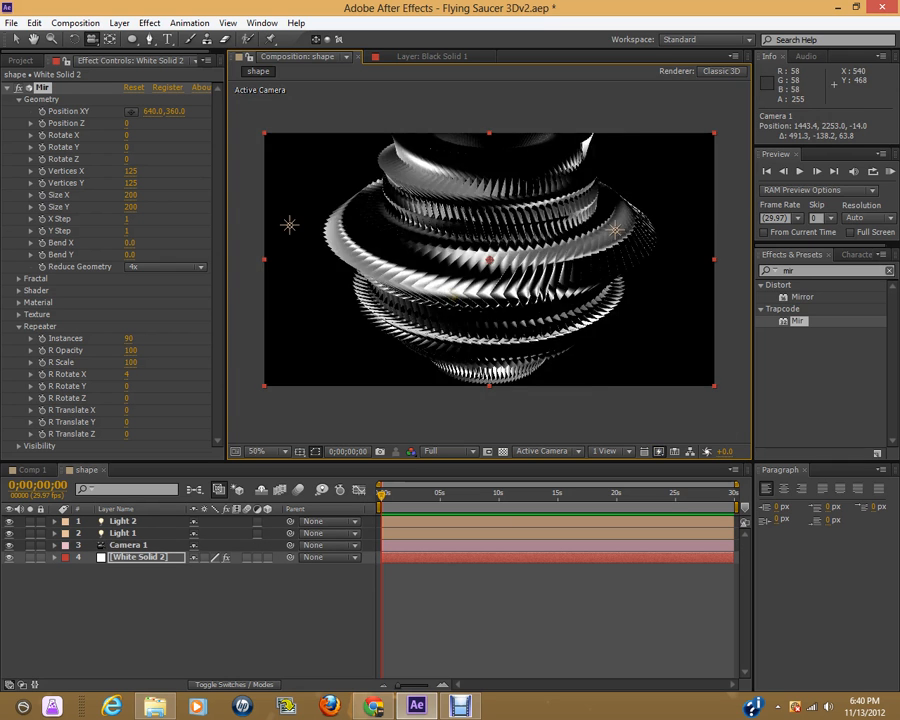
pyautogui.scroll(2, 458, 294)
pyautogui.scroll(-4, 462, 290)
pyautogui.scroll(2, 468, 285)
pyautogui.moveTo(471, 282); pyautogui.dragTo(440, 367)
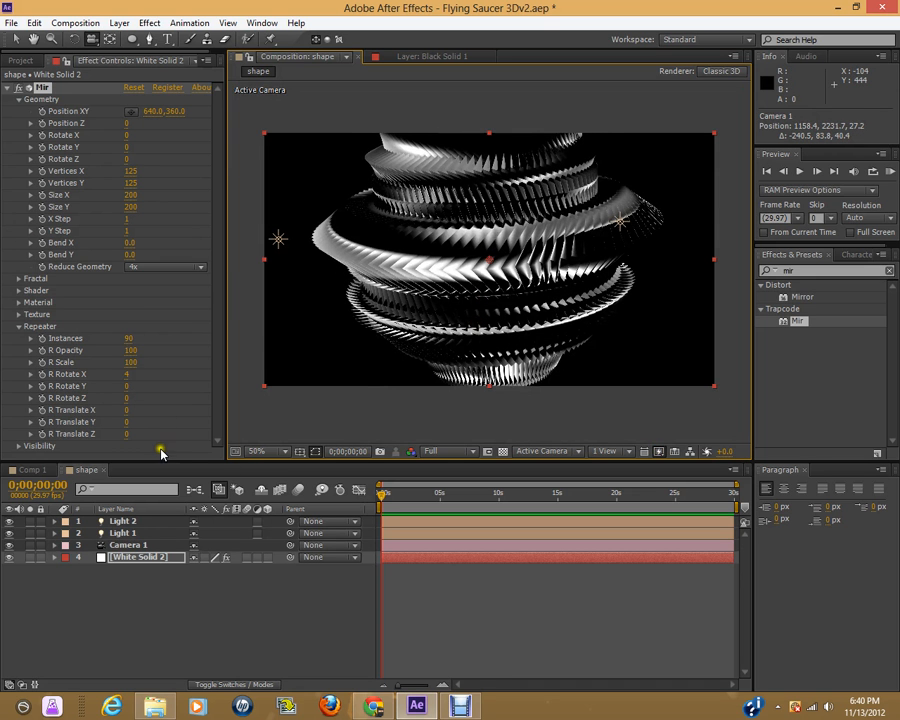
# - Try the Repeater's R Translate Y at 14 and 1, and return it to 0
pyautogui.moveTo(136, 422); pyautogui.dragTo(145, 421)
pyautogui.moveTo(647, 268); pyautogui.dragTo(598, 85)
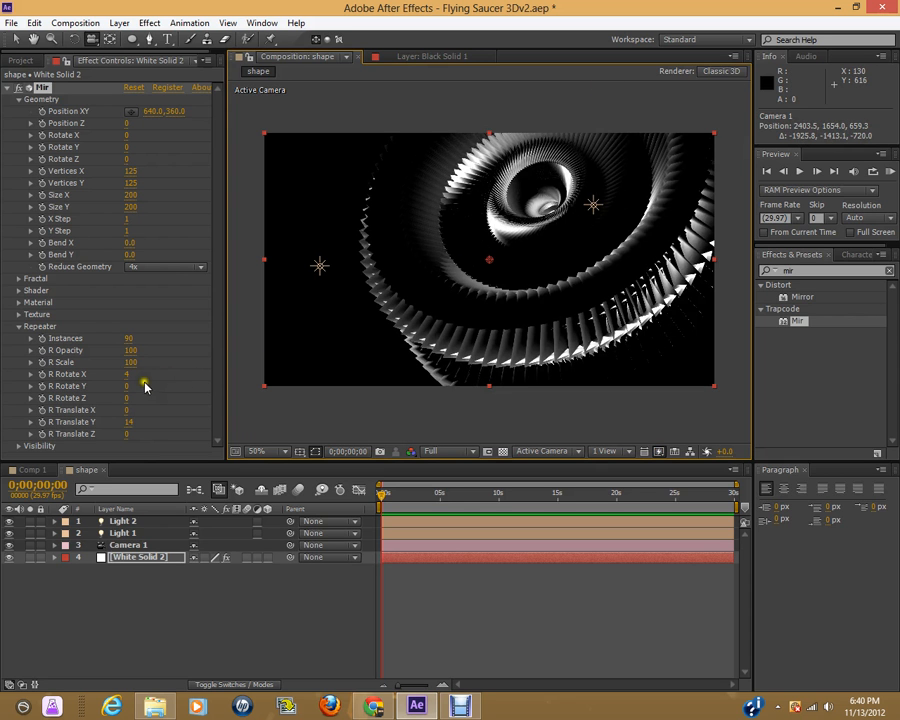
pyautogui.click(128, 422)
pyautogui.write('1')
pyautogui.click(184, 401)
pyautogui.moveTo(481, 299)
pyautogui.mouseDown()
pyautogui.moveTo(494, 251)
pyautogui.moveTo(462, 297)
pyautogui.moveTo(466, 289)
pyautogui.mouseUp()
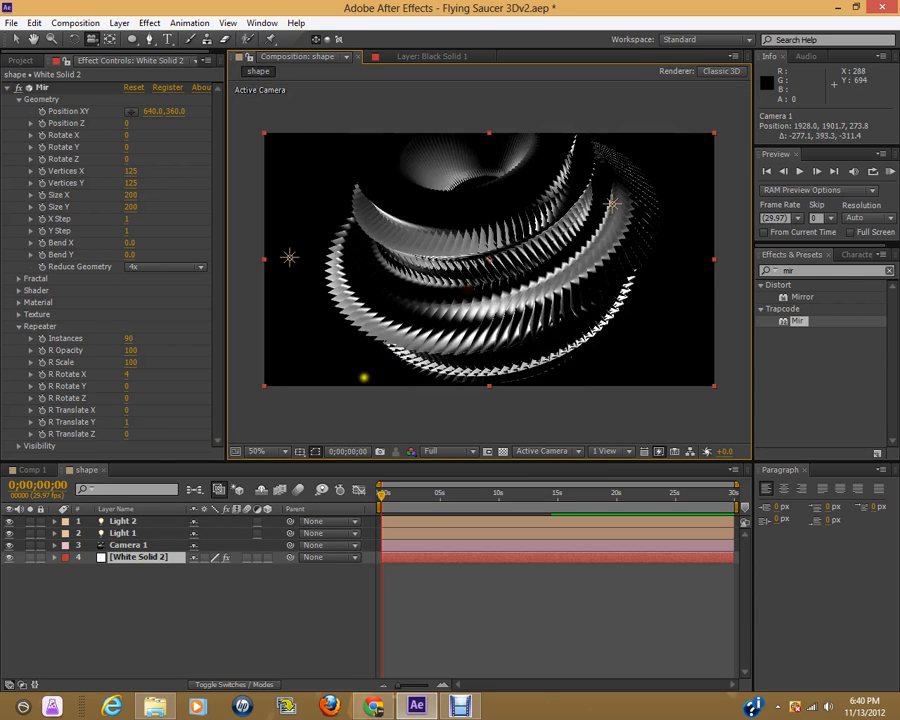
pyautogui.click(127, 422)
pyautogui.write('0')
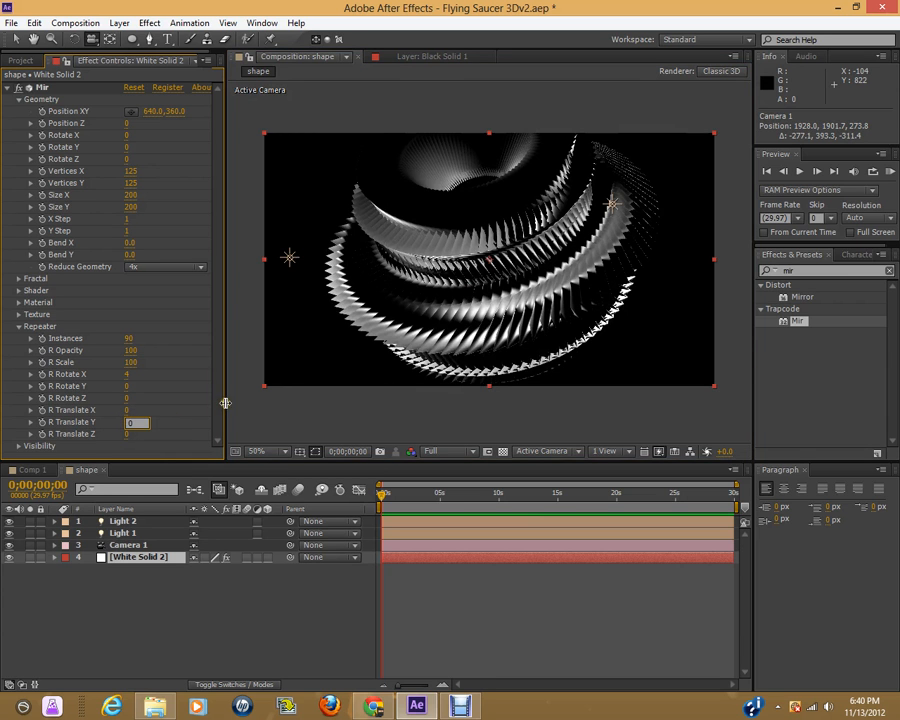
pyautogui.press('Return')
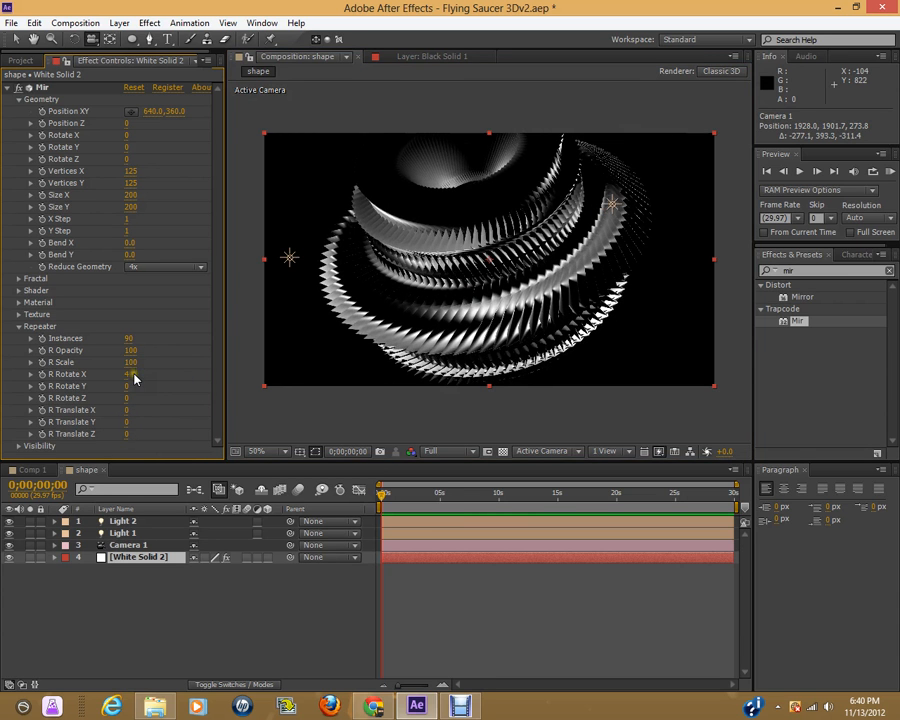
# - Set the Repeater's R Rotate X to 0 and R Rotate Y to 4, orbiting around the shape to inspect it
pyautogui.click(125, 378)
pyautogui.click(157, 382)
pyautogui.click(125, 386)
pyautogui.write('4')
pyautogui.click(205, 413)
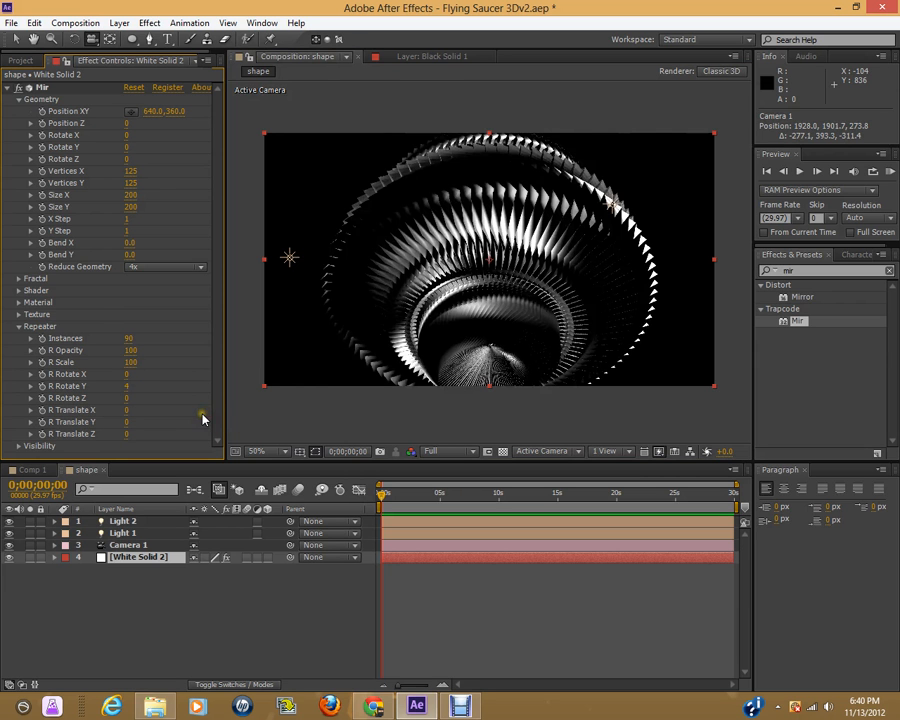
pyautogui.moveTo(455, 235); pyautogui.dragTo(366, 326)
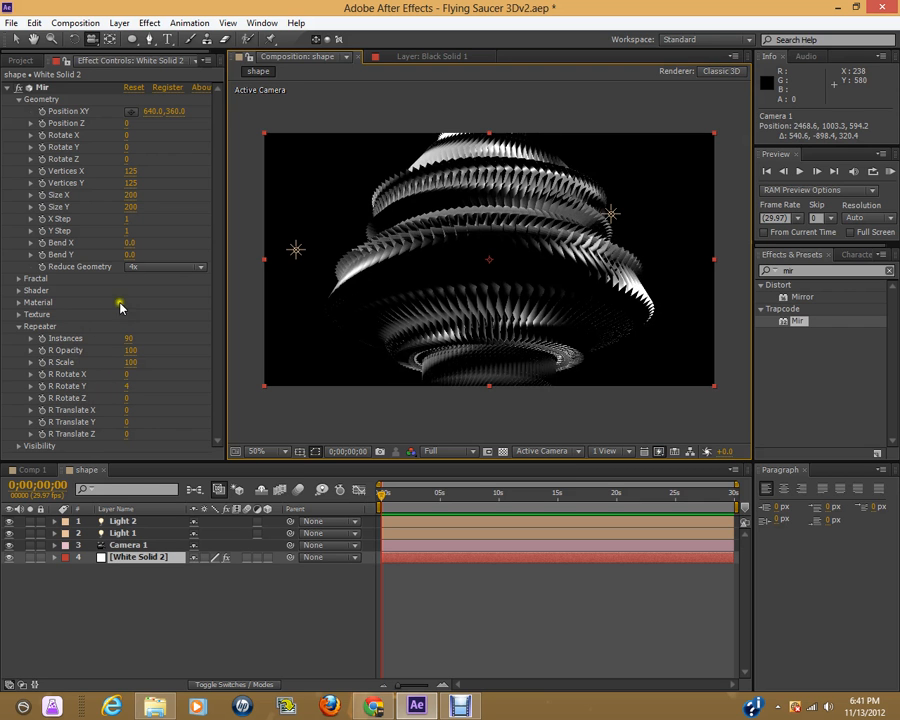
pyautogui.moveTo(478, 293); pyautogui.dragTo(470, 212)
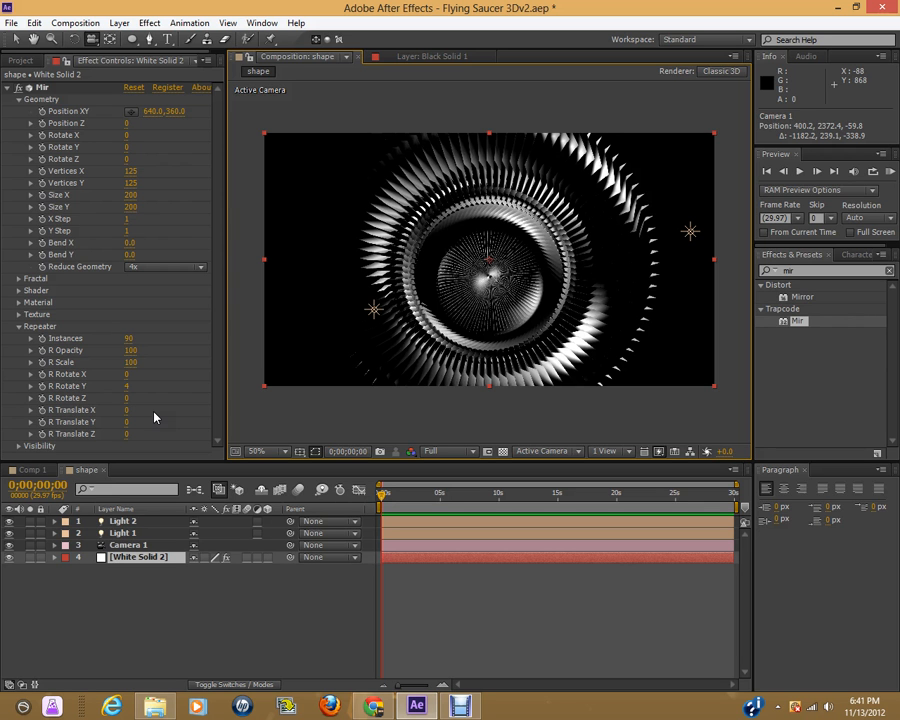
pyautogui.moveTo(463, 361); pyautogui.dragTo(446, 207)
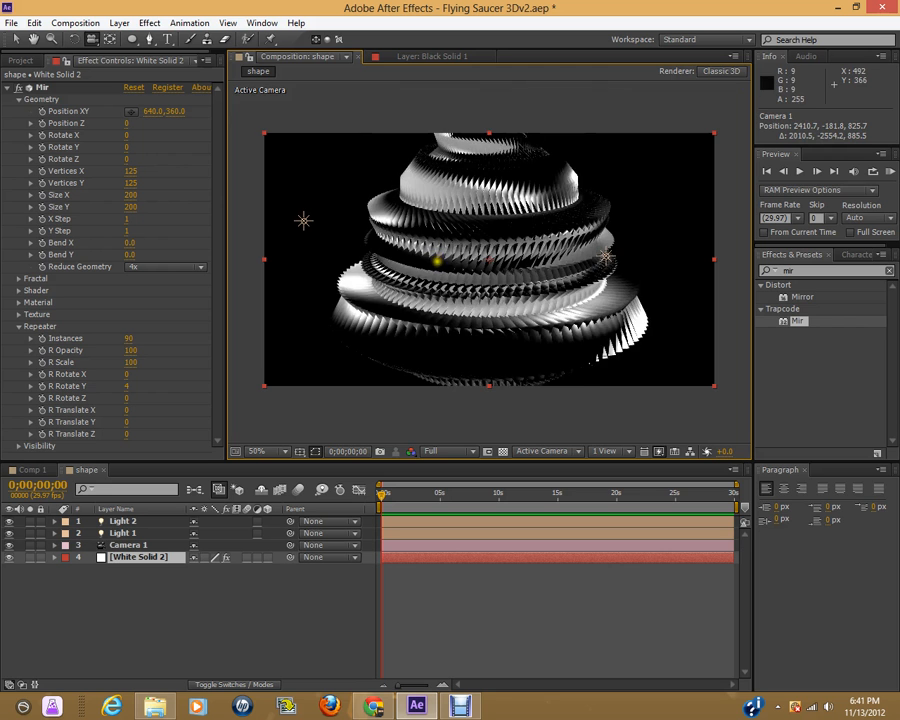
pyautogui.moveTo(441, 270); pyautogui.dragTo(510, 286)
pyautogui.moveTo(460, 330); pyautogui.dragTo(498, 315)
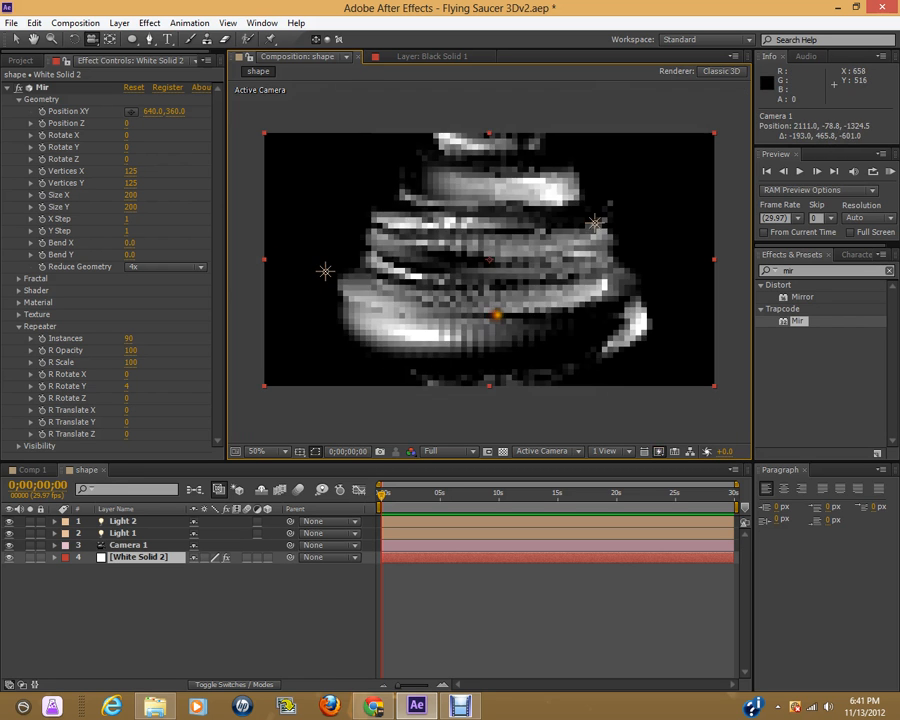
pyautogui.moveTo(493, 364); pyautogui.dragTo(418, 312)
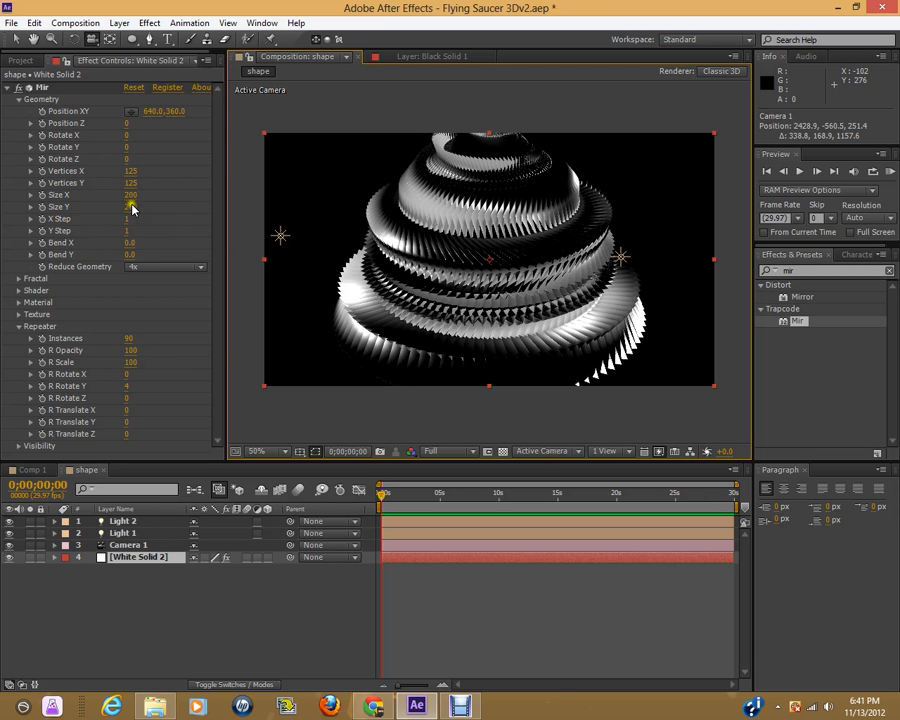
# - Expand Mir's Fractal settings and set Amplitude Y to 0 to flatten the distortion, viewing the shape from several angles
pyautogui.click(19, 315)
pyautogui.click(19, 315)
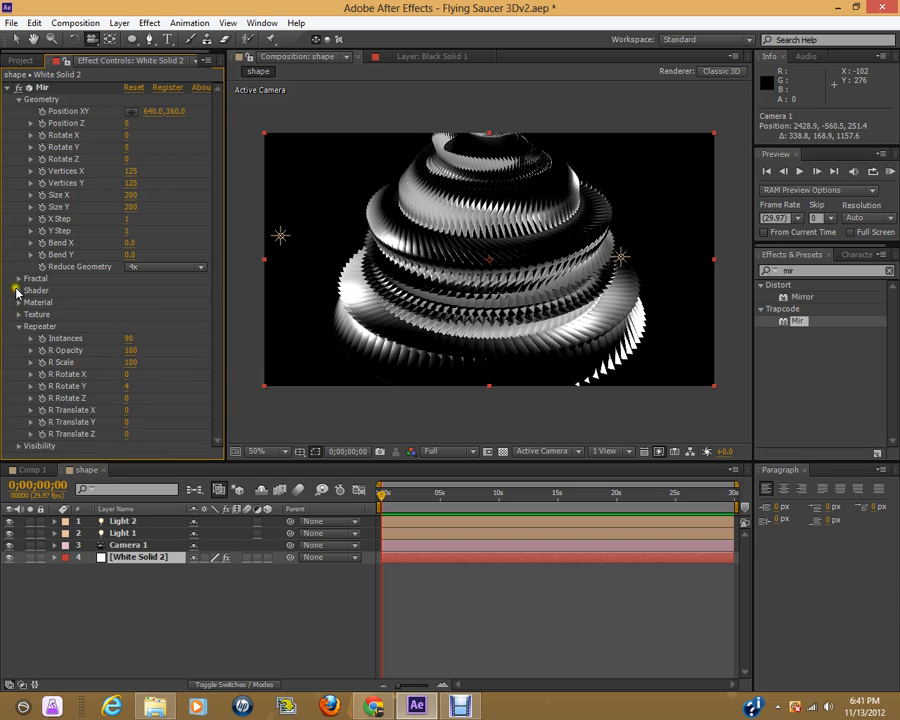
pyautogui.click(16, 280)
pyautogui.scroll(-3, 221, 331)
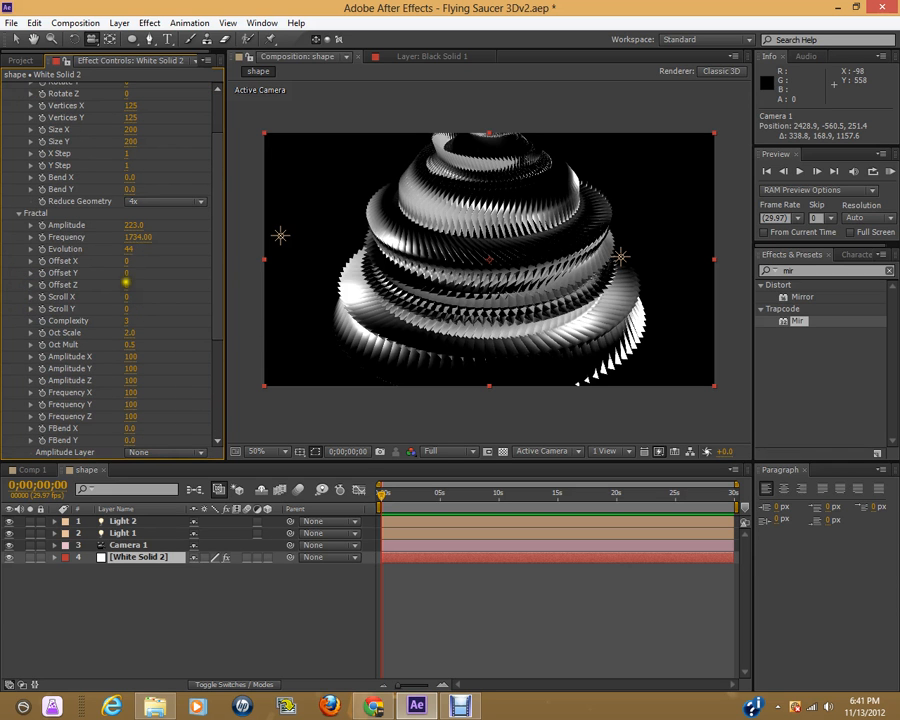
pyautogui.moveTo(131, 368)
pyautogui.mouseDown()
pyautogui.moveTo(48, 374)
pyautogui.moveTo(141, 377)
pyautogui.mouseUp()
pyautogui.click(138, 369)
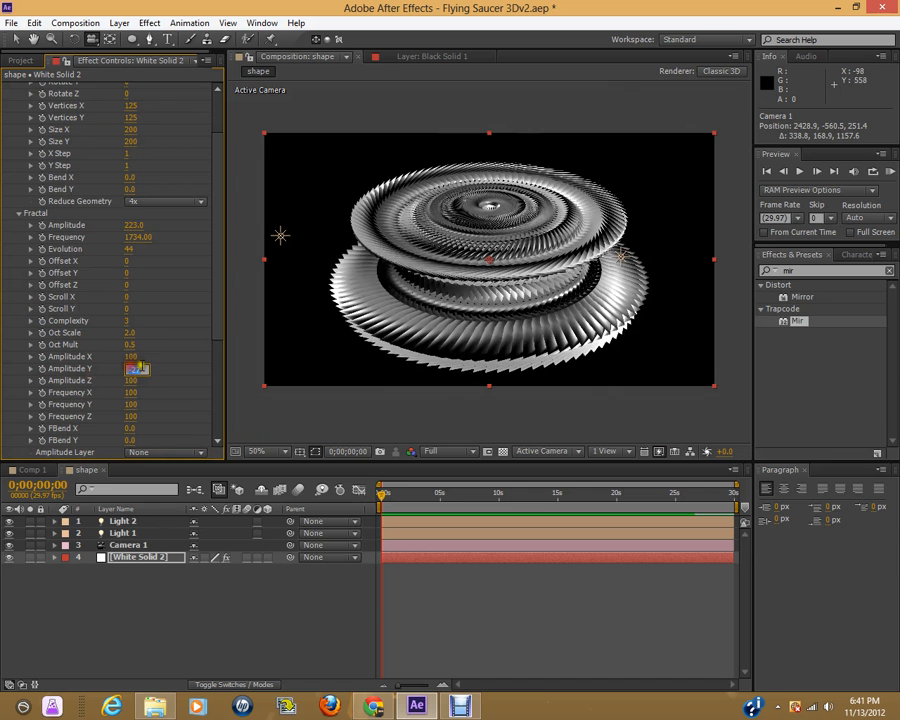
pyautogui.click(171, 302)
pyautogui.moveTo(437, 306); pyautogui.dragTo(434, 336)
pyautogui.scroll(2, 424, 271)
pyautogui.scroll(-1, 424, 272)
pyautogui.scroll(-1, 422, 276)
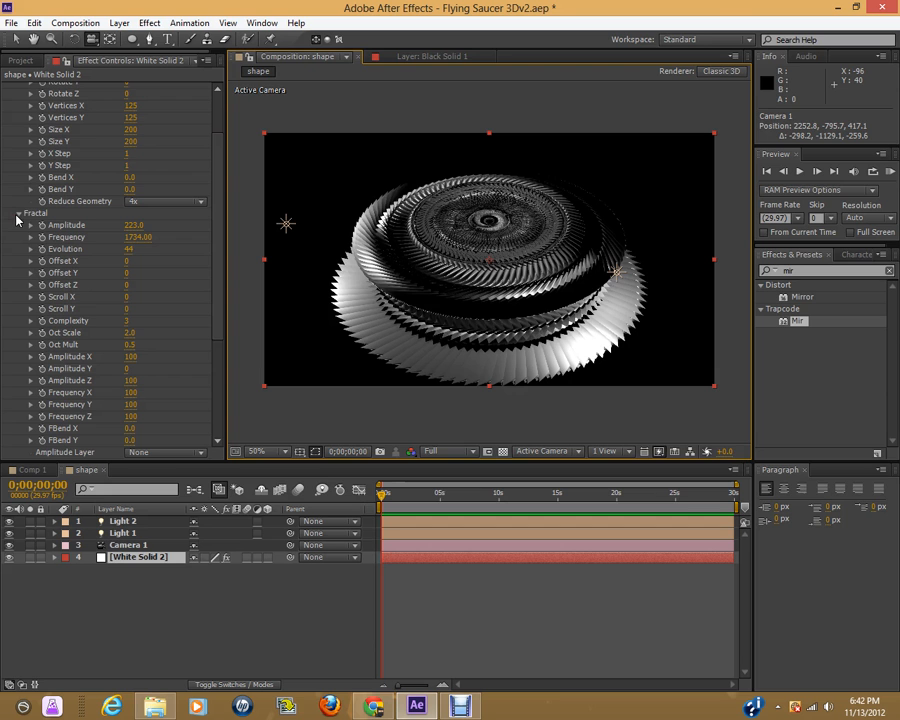
pyautogui.moveTo(458, 321); pyautogui.dragTo(376, 351)
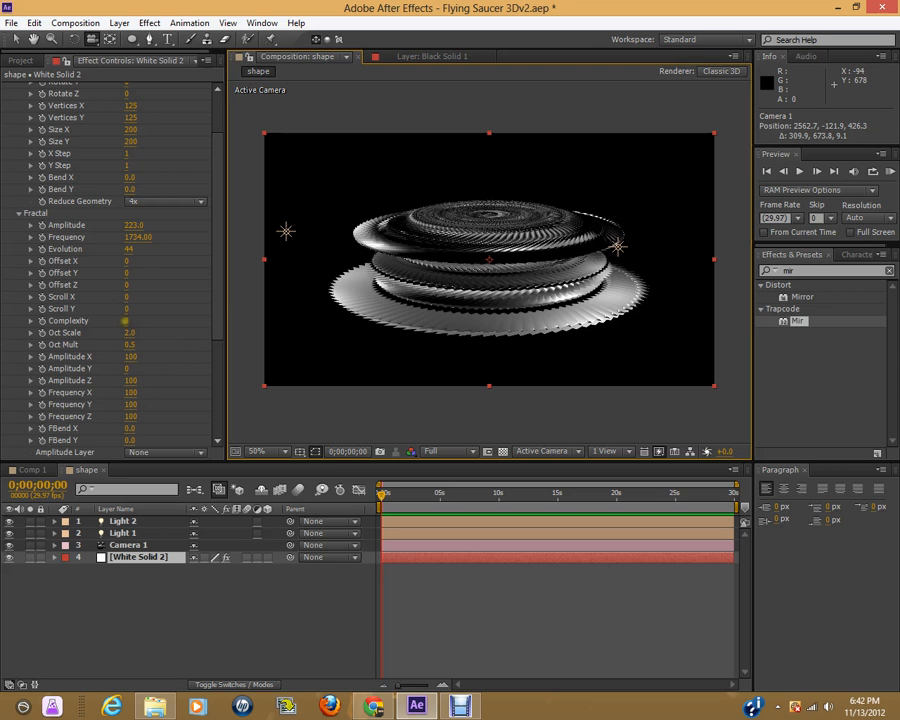
# - Collapse the Fractal and Geometry settings and raise the Repeater's R Rotate Z to 14, inspecting the twisted shape from all around
pyautogui.click(18, 213)
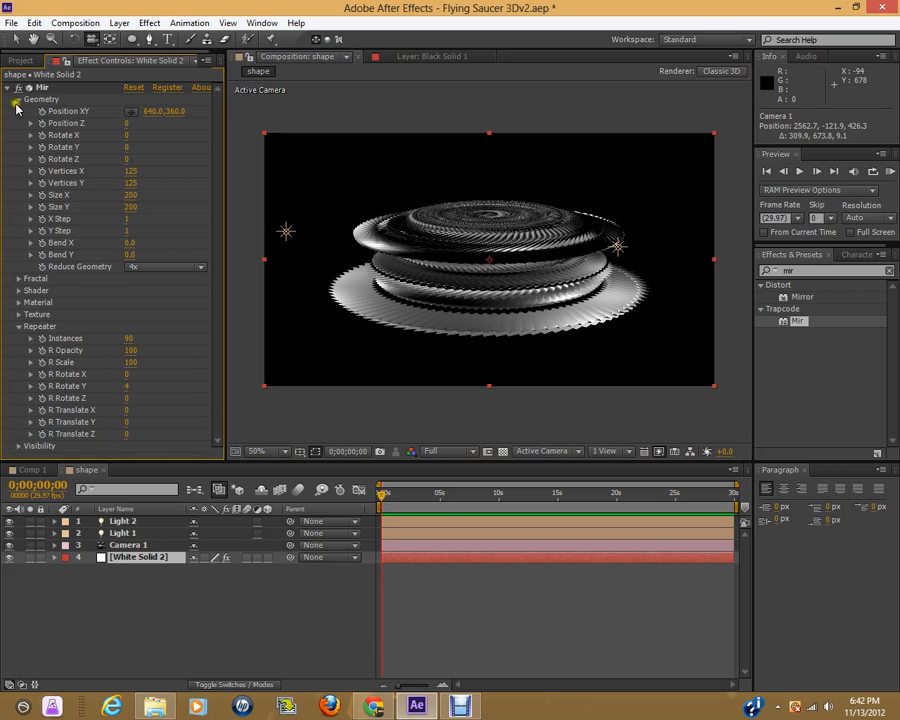
pyautogui.click(19, 99)
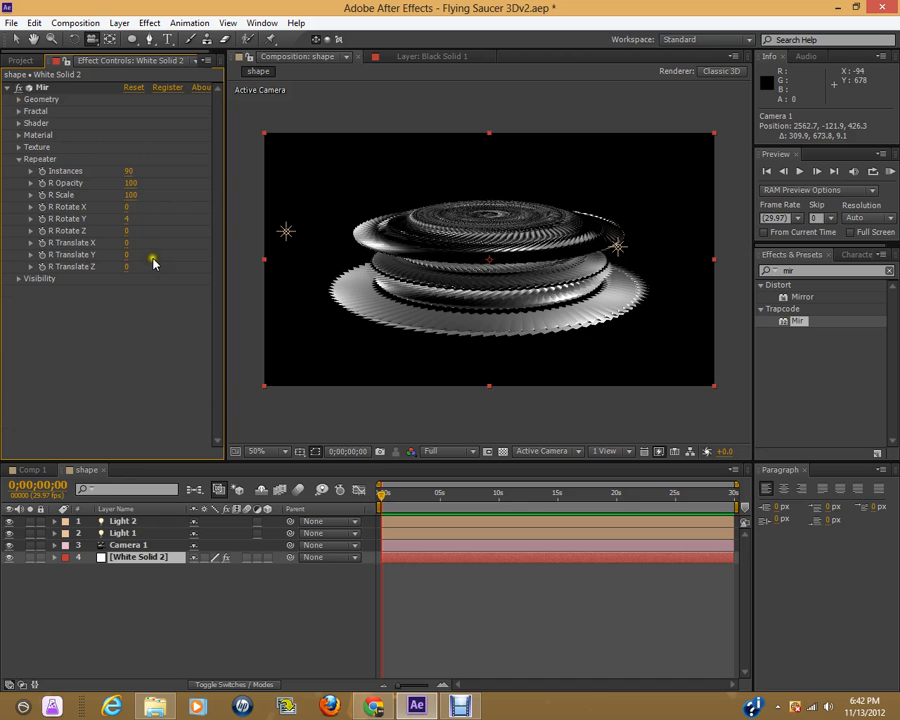
pyautogui.moveTo(127, 230); pyautogui.dragTo(136, 230)
pyautogui.moveTo(473, 275); pyautogui.dragTo(382, 266)
pyautogui.moveTo(512, 300); pyautogui.dragTo(495, 152)
pyautogui.moveTo(502, 257); pyautogui.dragTo(472, 286)
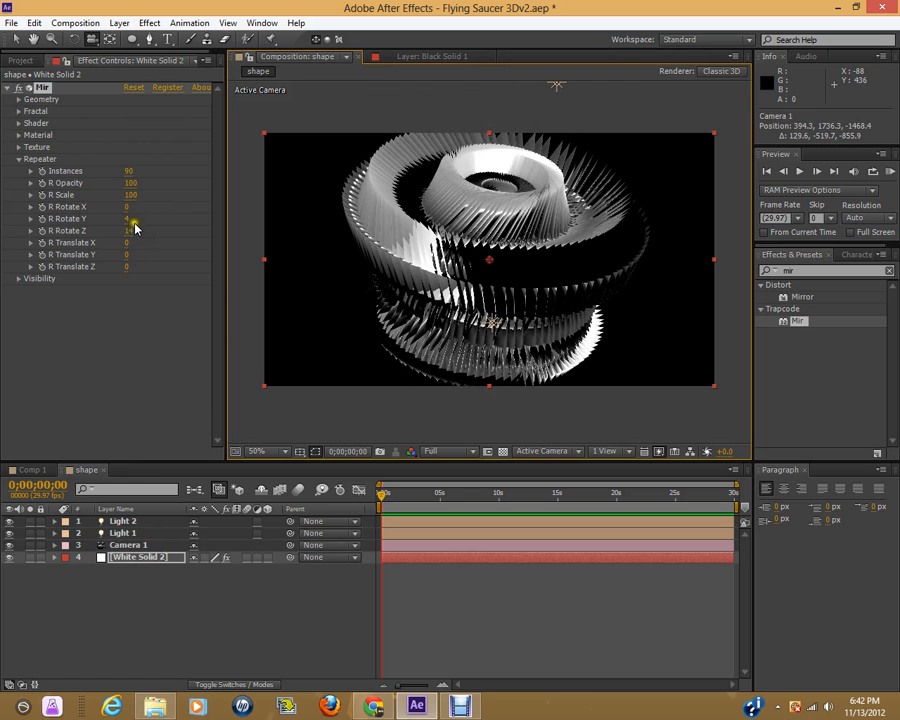
pyautogui.moveTo(540, 262); pyautogui.dragTo(634, 226)
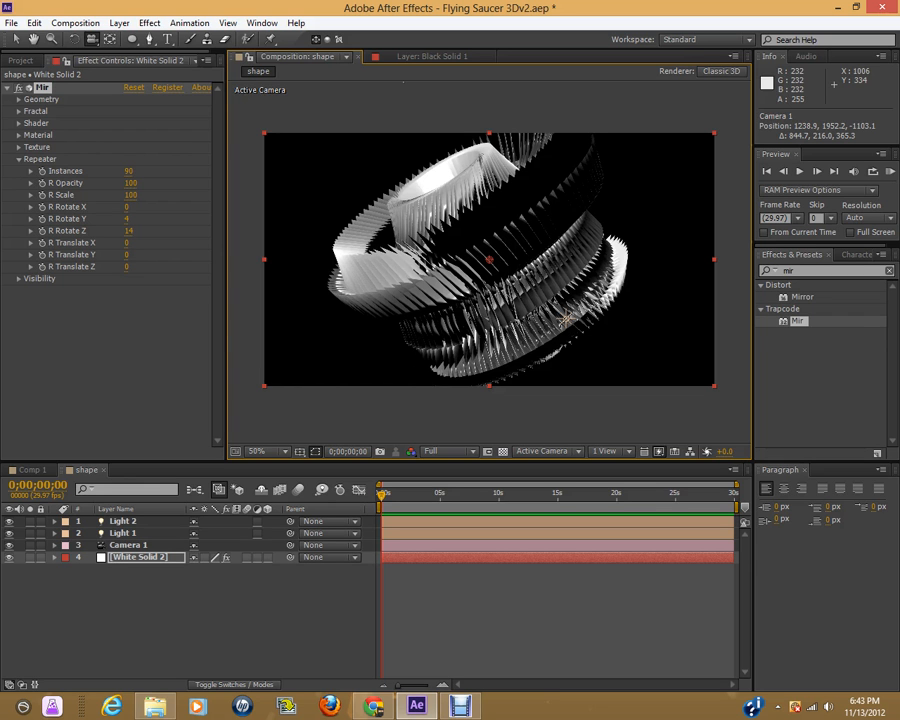
pyautogui.moveTo(434, 212); pyautogui.dragTo(456, 253)
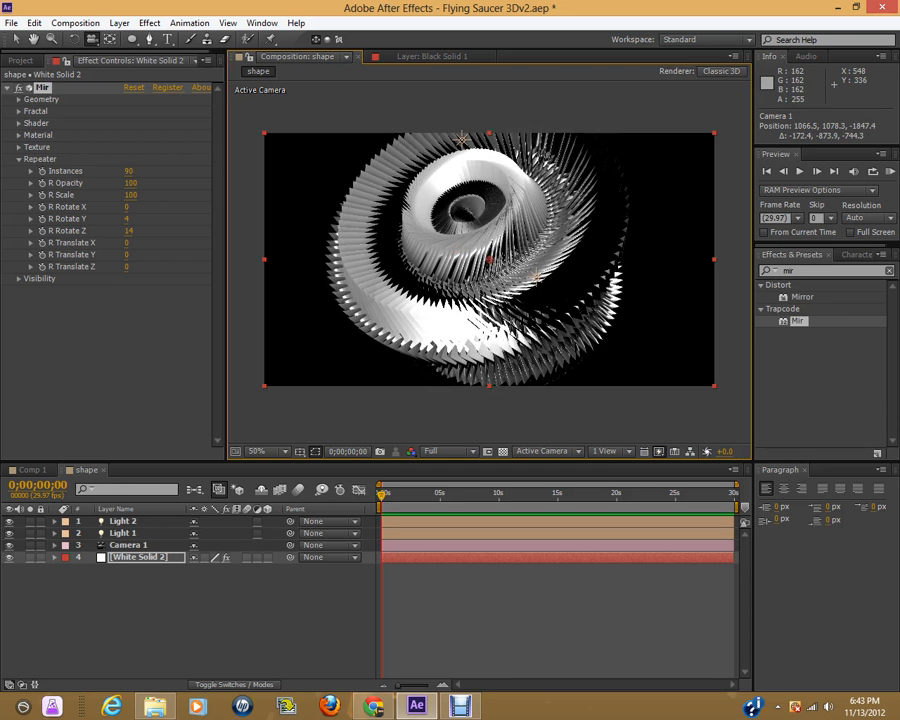